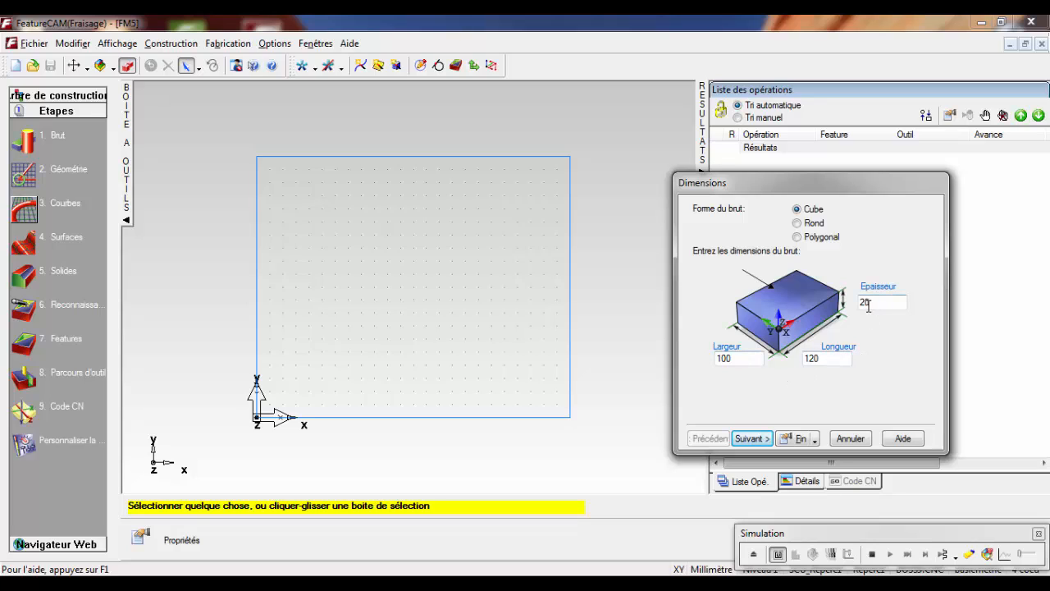
Create the cube stock with length 120, width 100 and thickness 20, and check it in isometric view before returning to the top view.
click(799, 444)
click(726, 444)
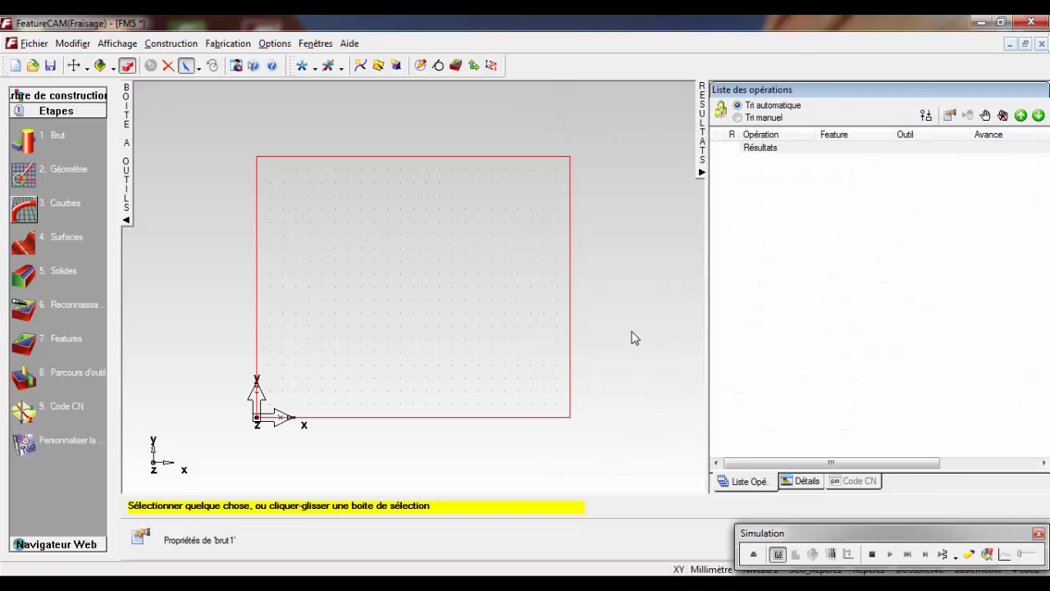
right_click(634, 337)
click(678, 228)
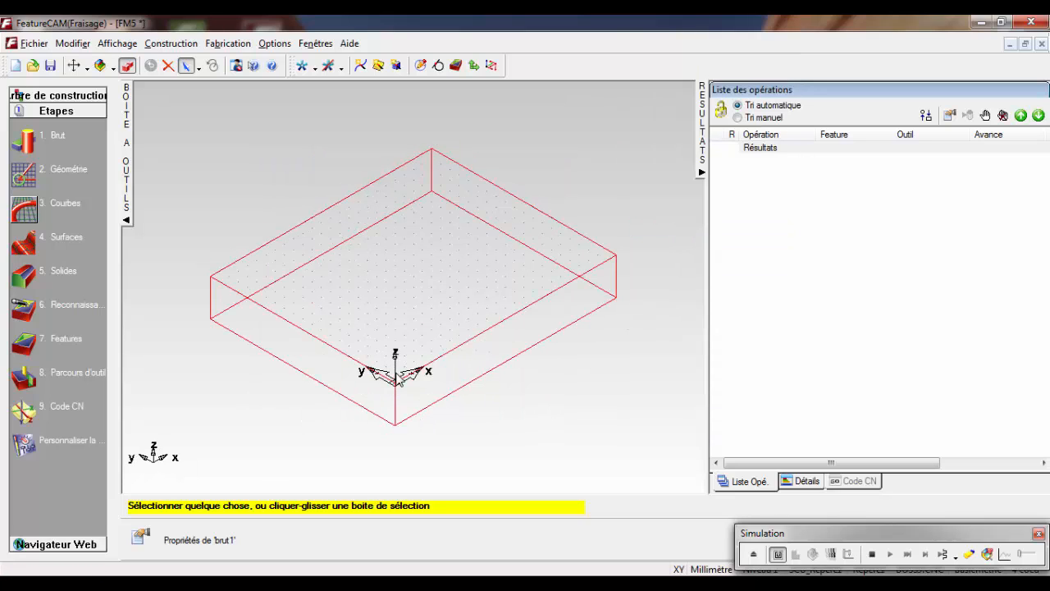
right_click(528, 415)
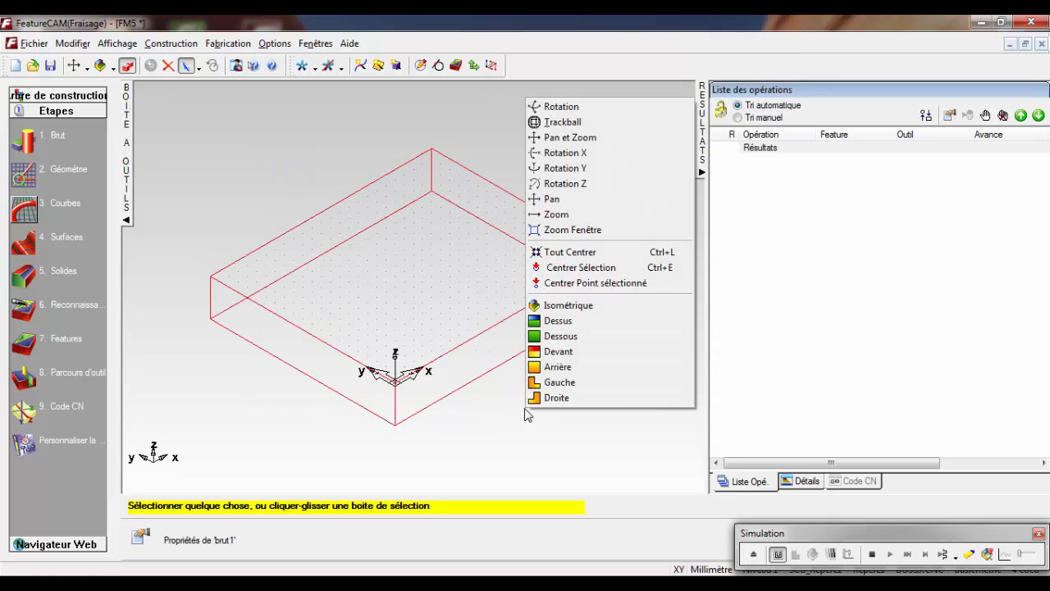
click(585, 320)
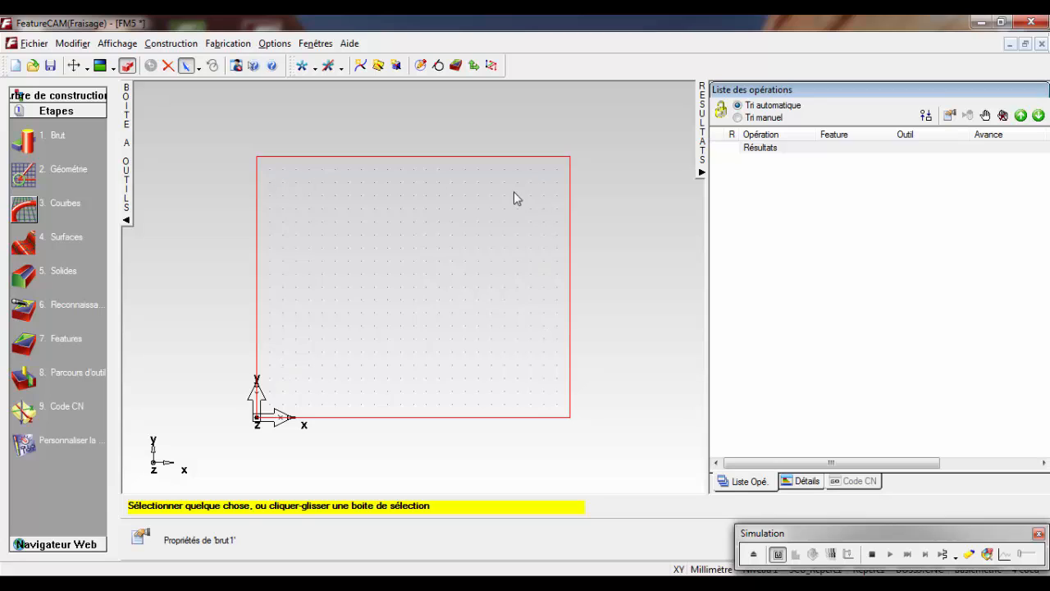
Start a rectangle curve with the curve wizard and name it CONTOURNAGE.
click(17, 205)
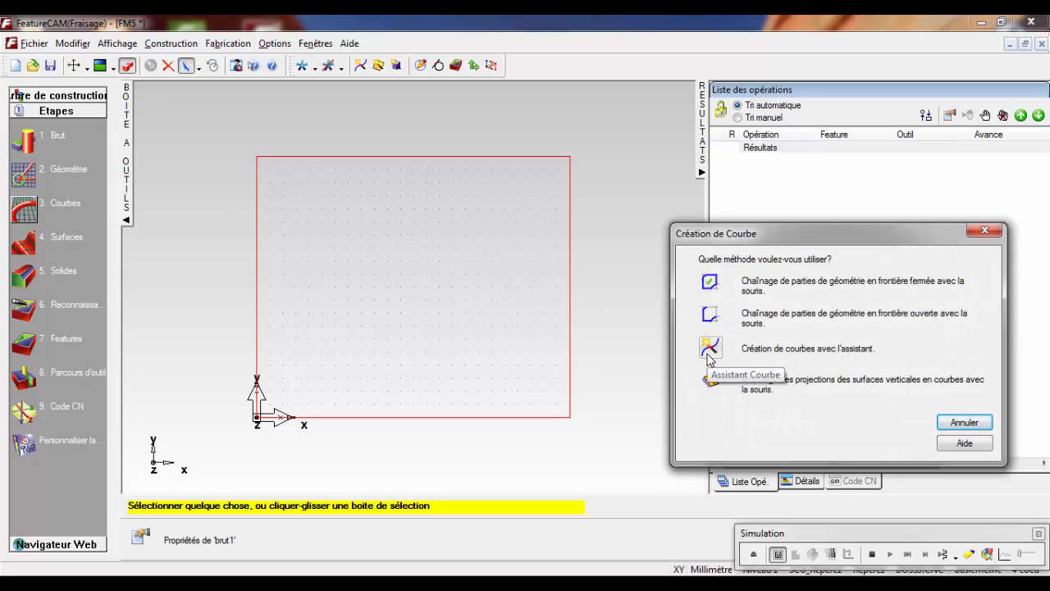
click(708, 356)
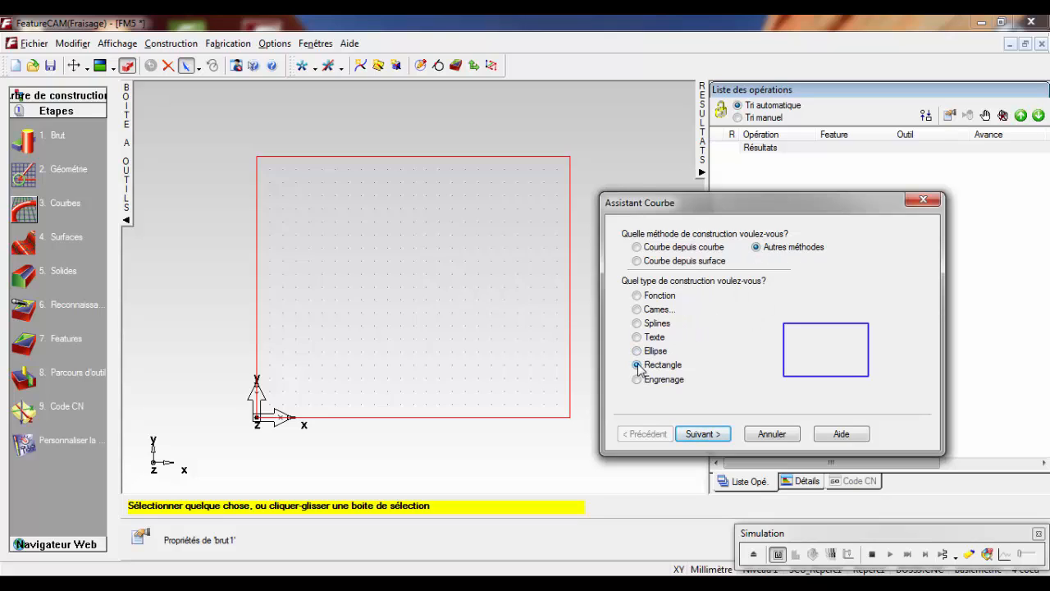
click(712, 436)
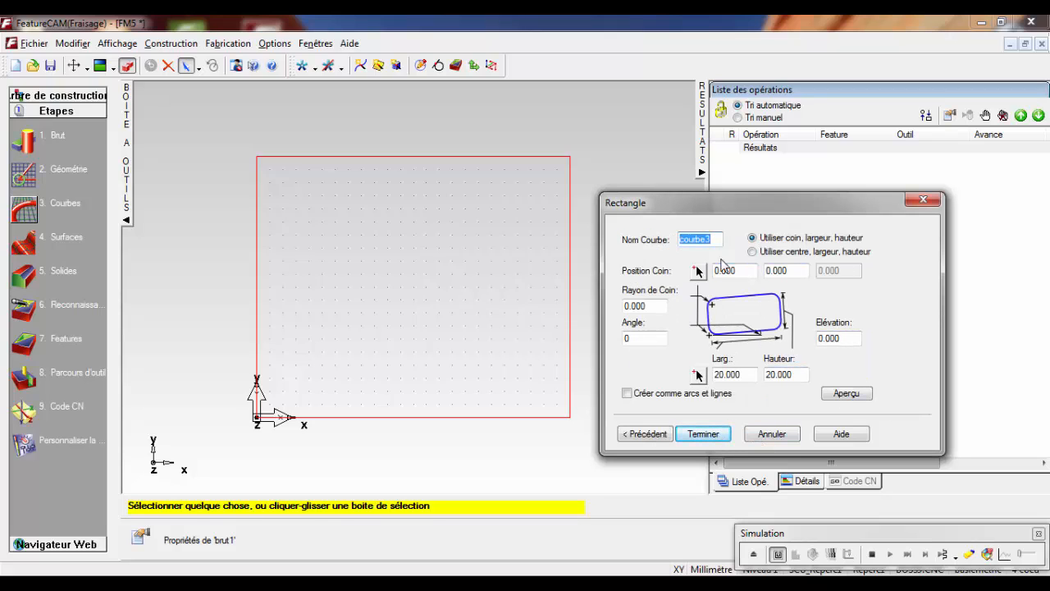
double_click(714, 239)
text(CONTOURNAGE)
Set the rectangle's corner position to 8, 8 and its corner radius to 9.
double_click(723, 270)
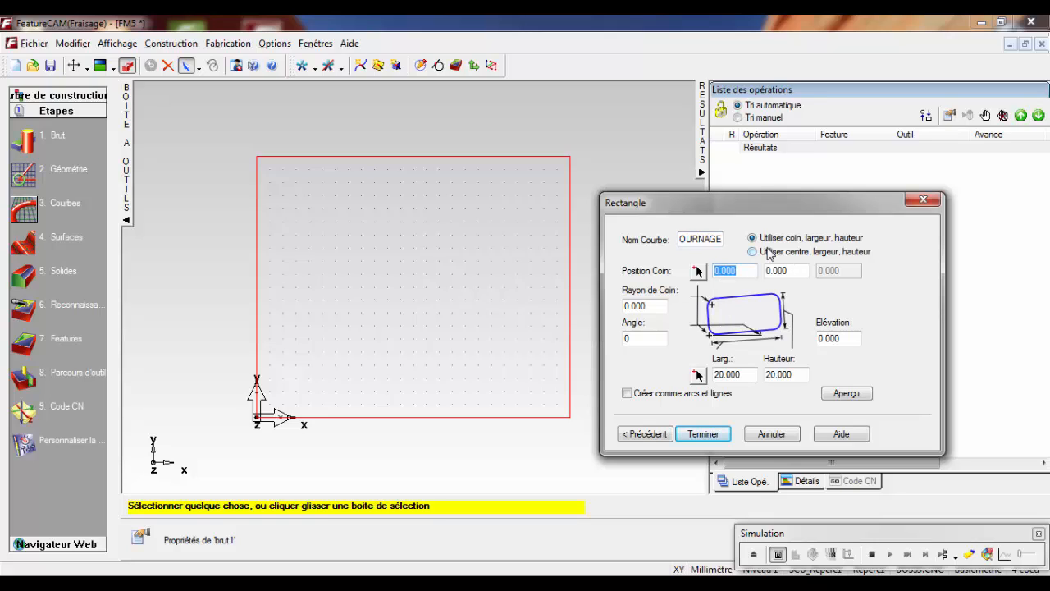
text(8)
key(Tab)
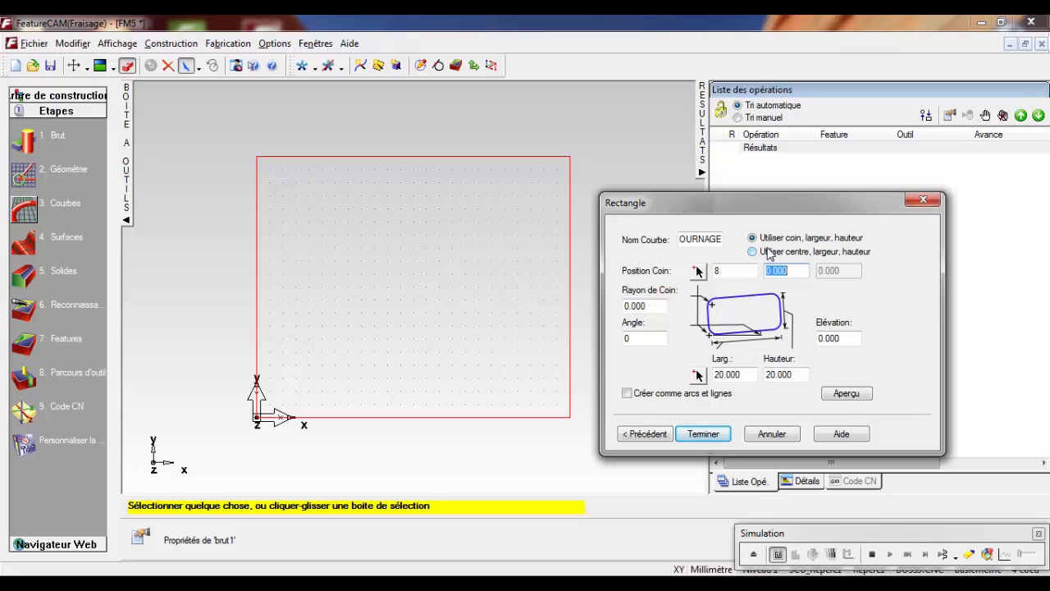
text(8)
double_click(649, 308)
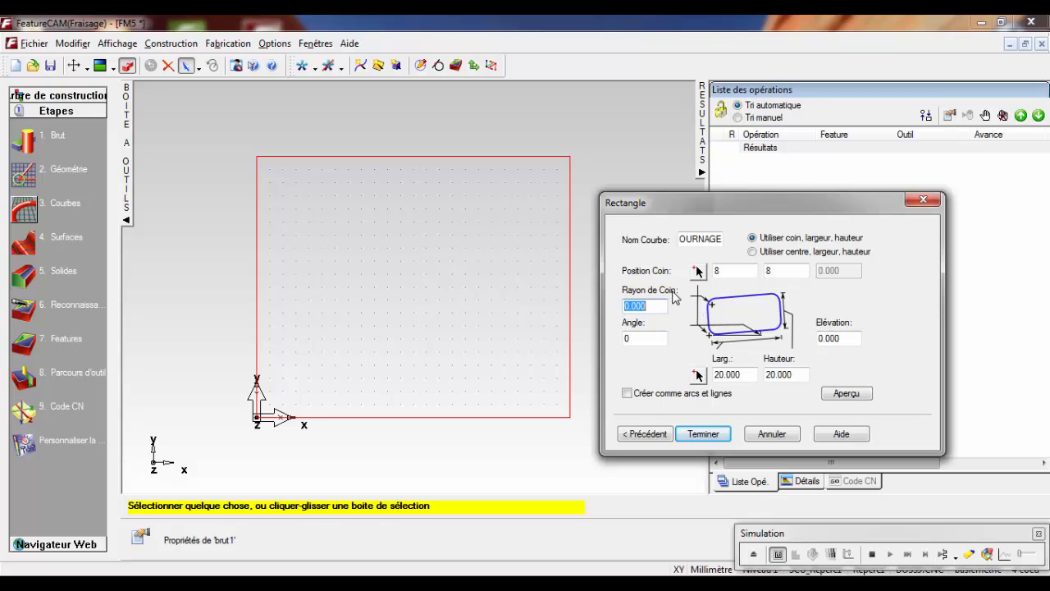
text(9)
Set the rectangle's width to 104 and height to 84, preview it and create the curve.
double_click(738, 376)
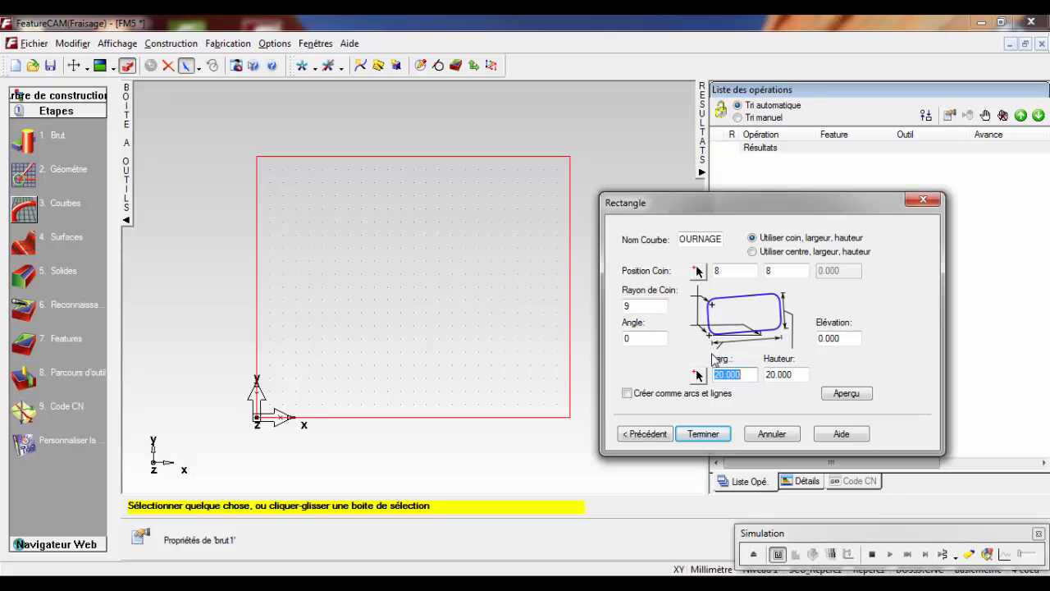
text(104)
double_click(785, 378)
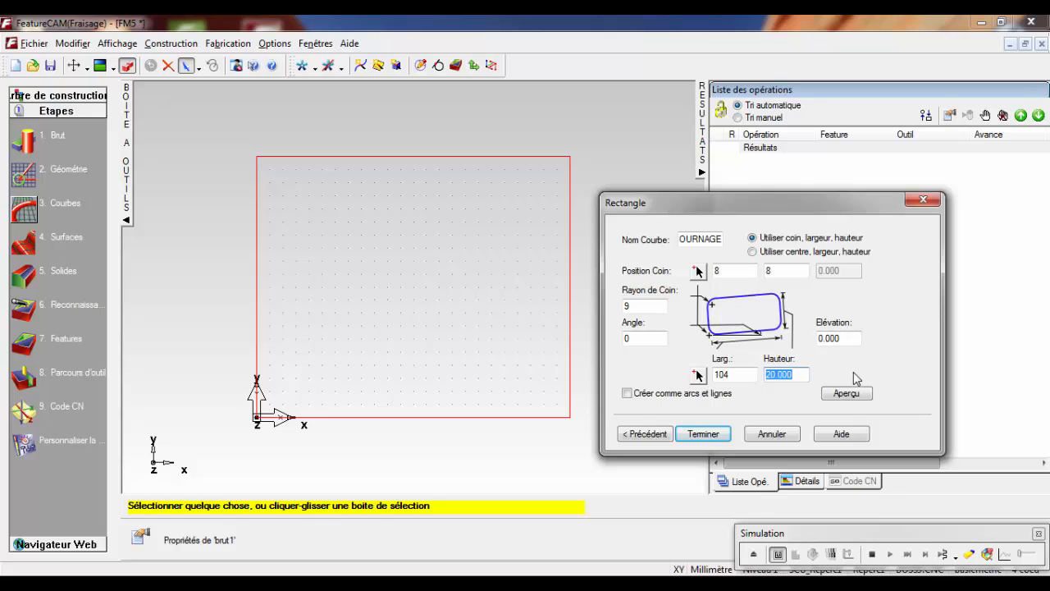
text(84)
click(846, 394)
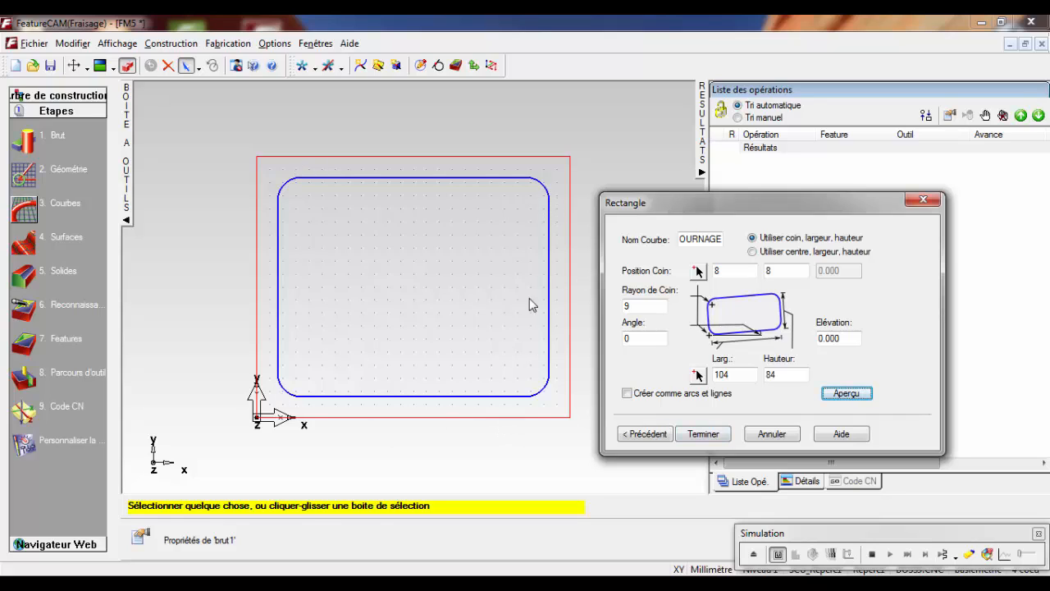
click(703, 434)
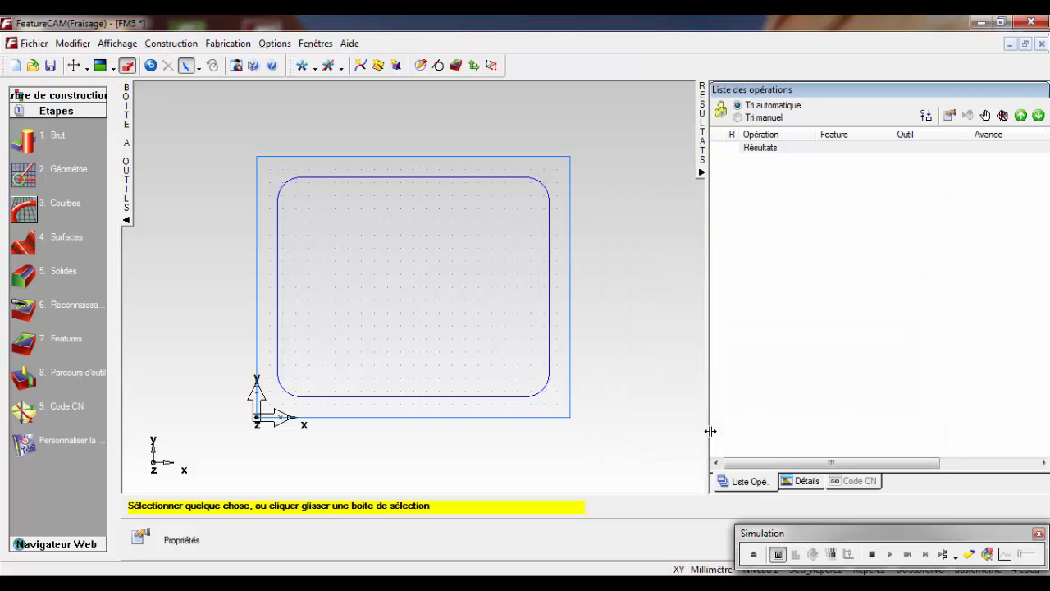
Start a new Bossage feature from the contournage curve, keeping the curve's Z offset at 0.0.
click(24, 346)
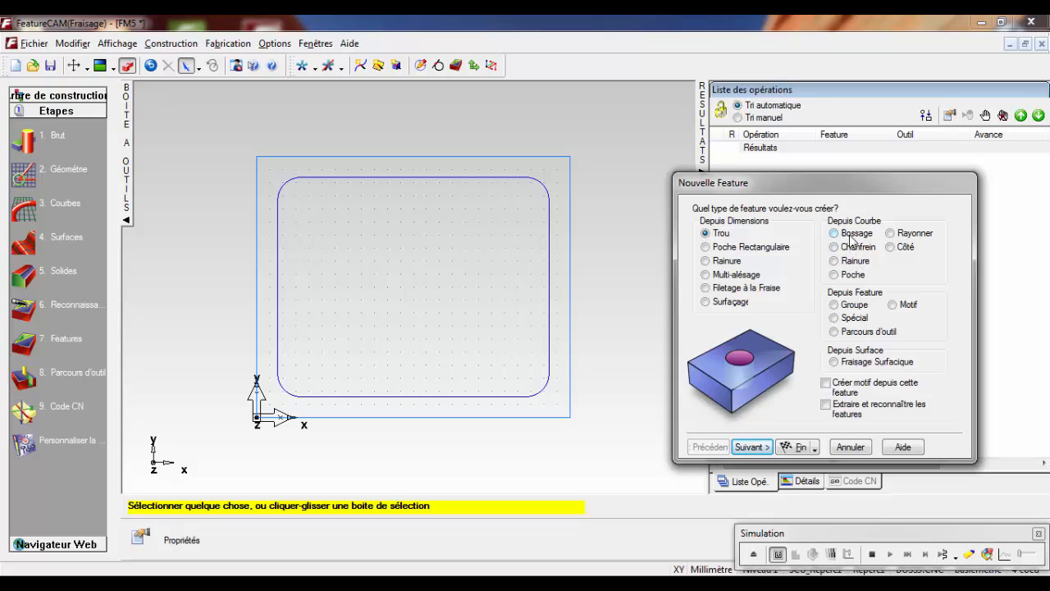
click(852, 238)
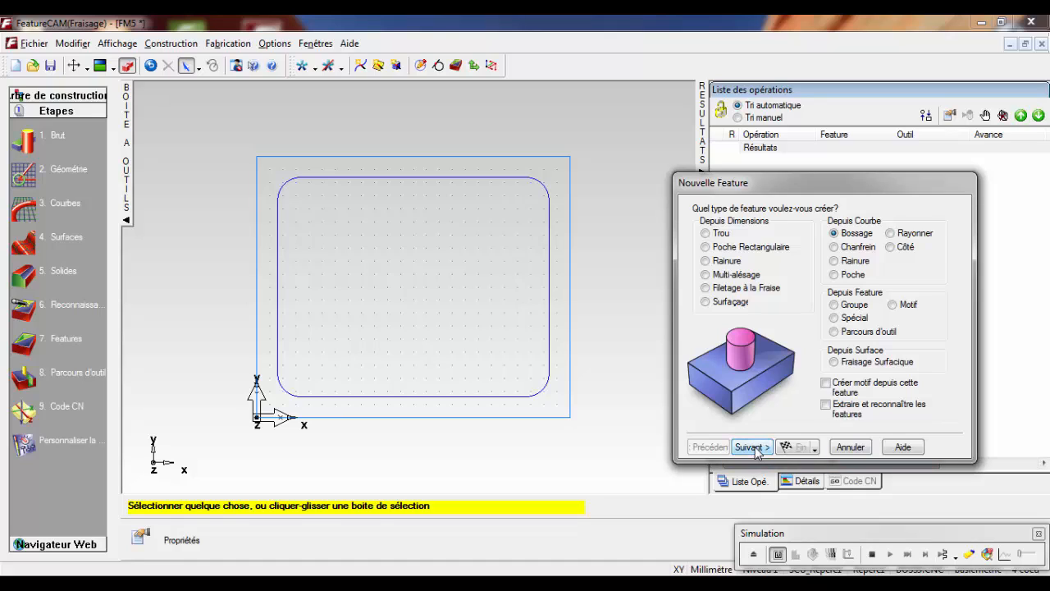
click(751, 447)
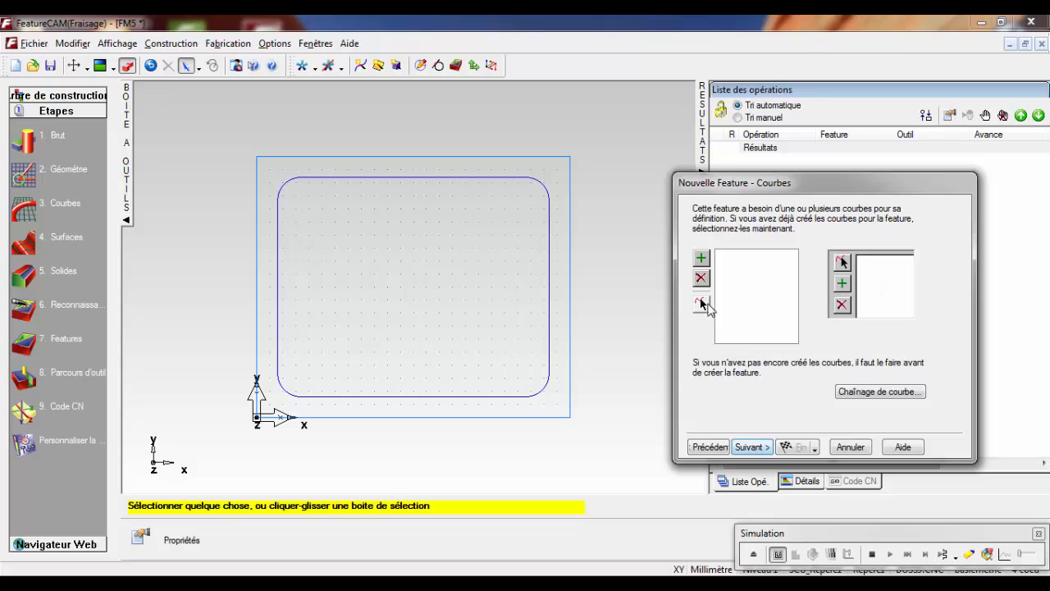
click(700, 302)
click(549, 309)
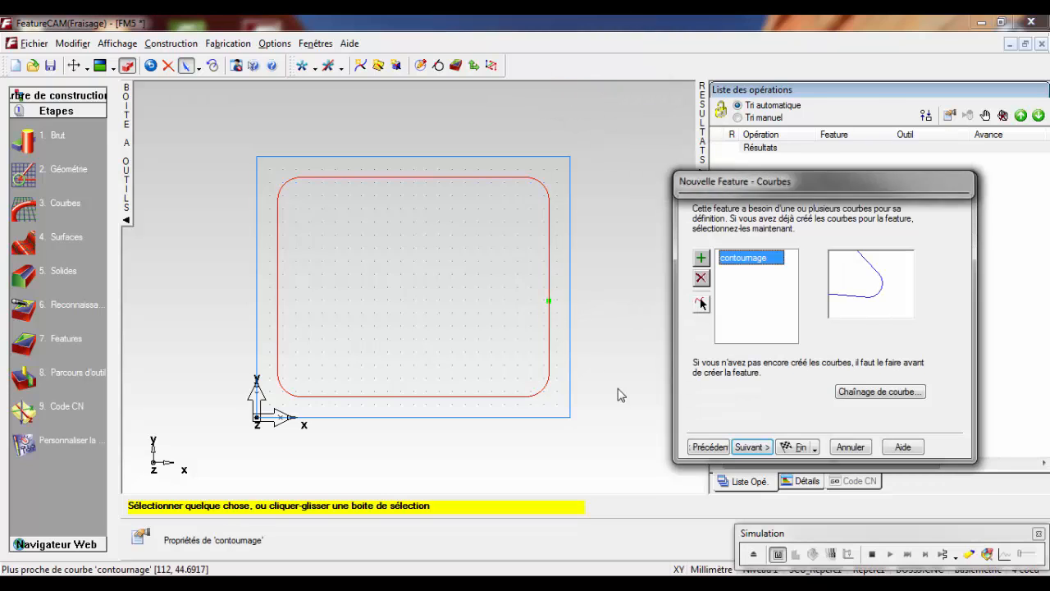
click(751, 447)
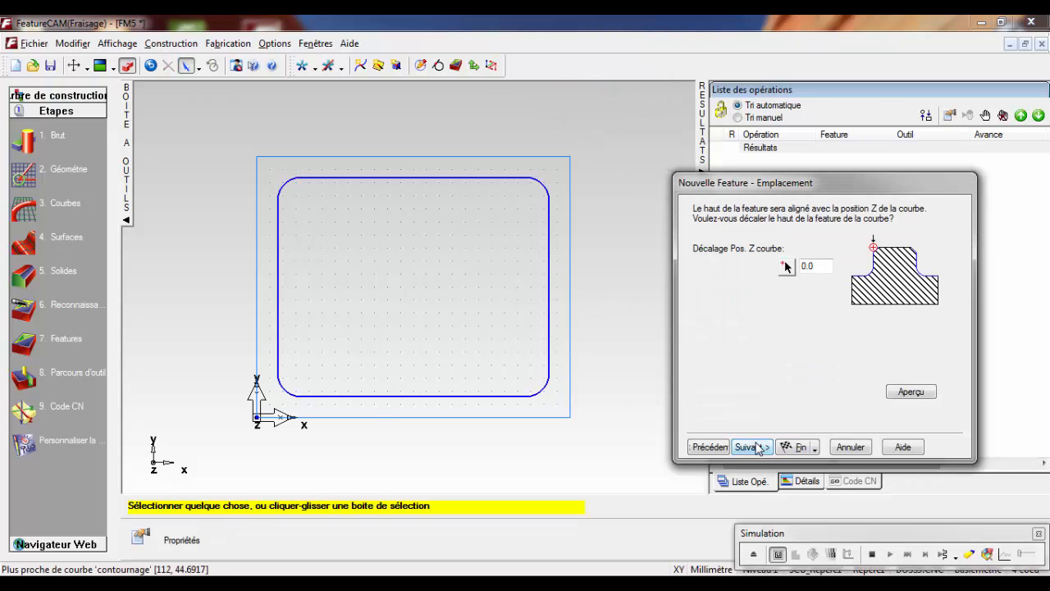
click(755, 447)
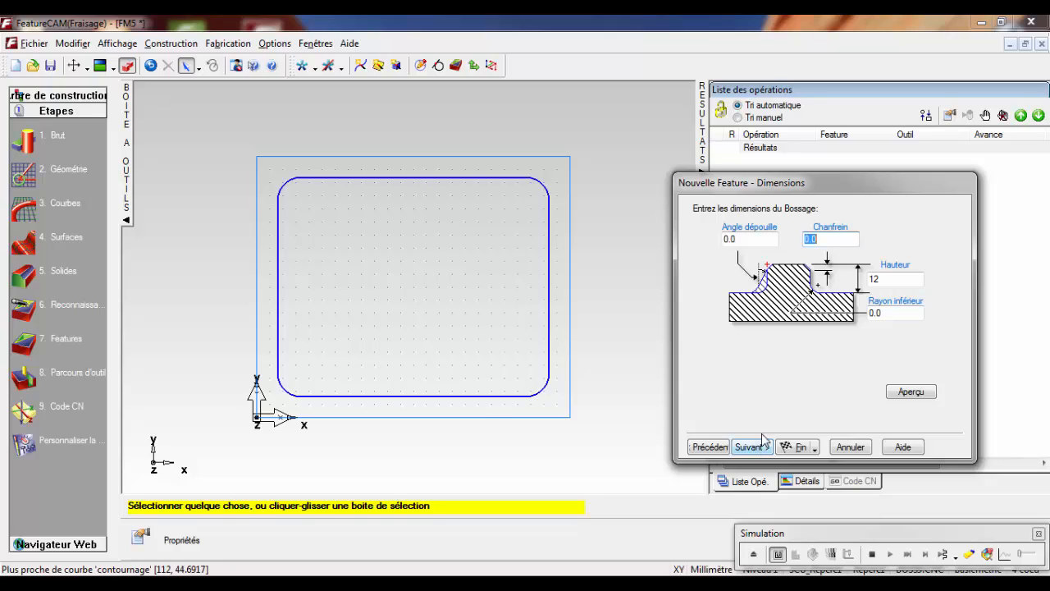
Preview the boss with a height of 12 in isometric view and finish the feature with the default roughing and finishing strategies.
double_click(889, 280)
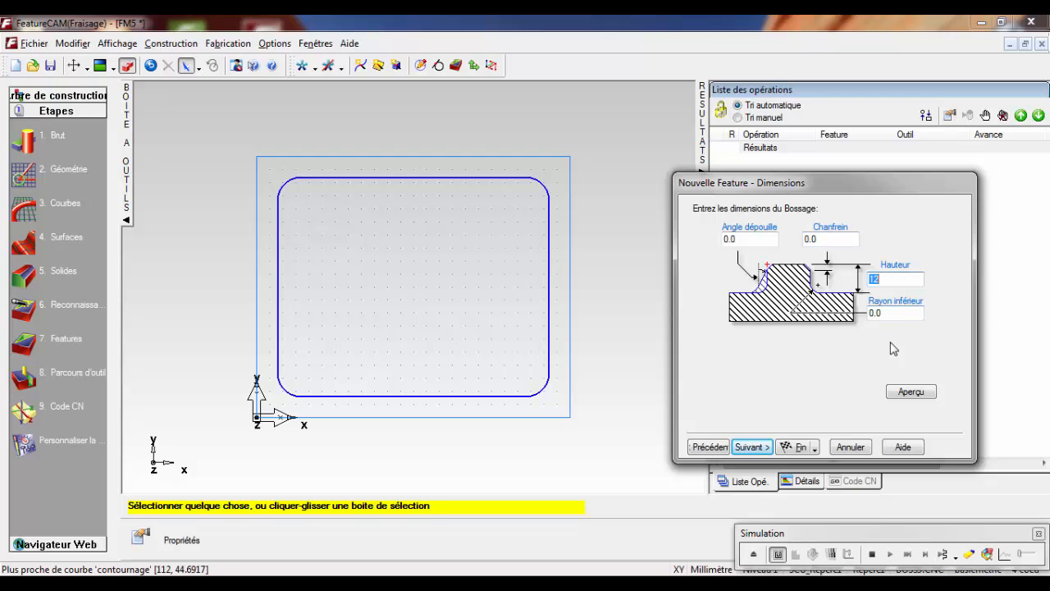
click(908, 393)
right_click(544, 445)
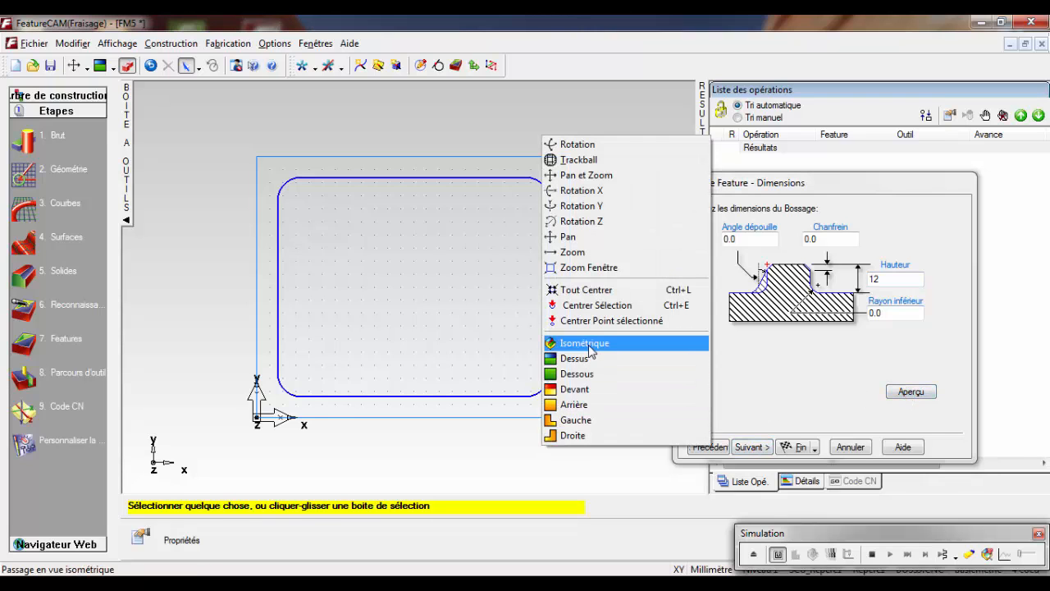
click(591, 343)
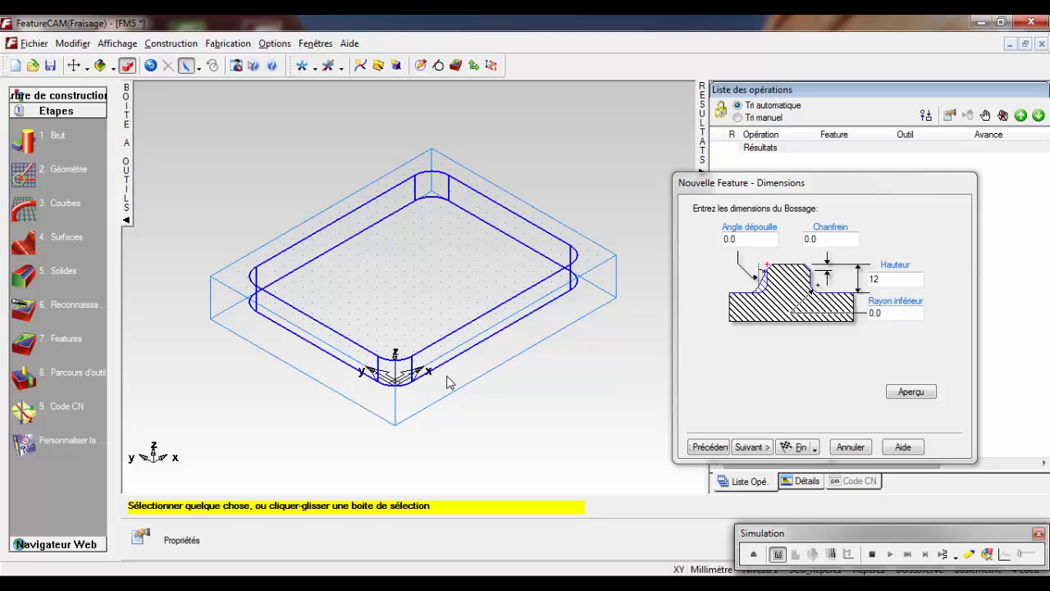
click(754, 447)
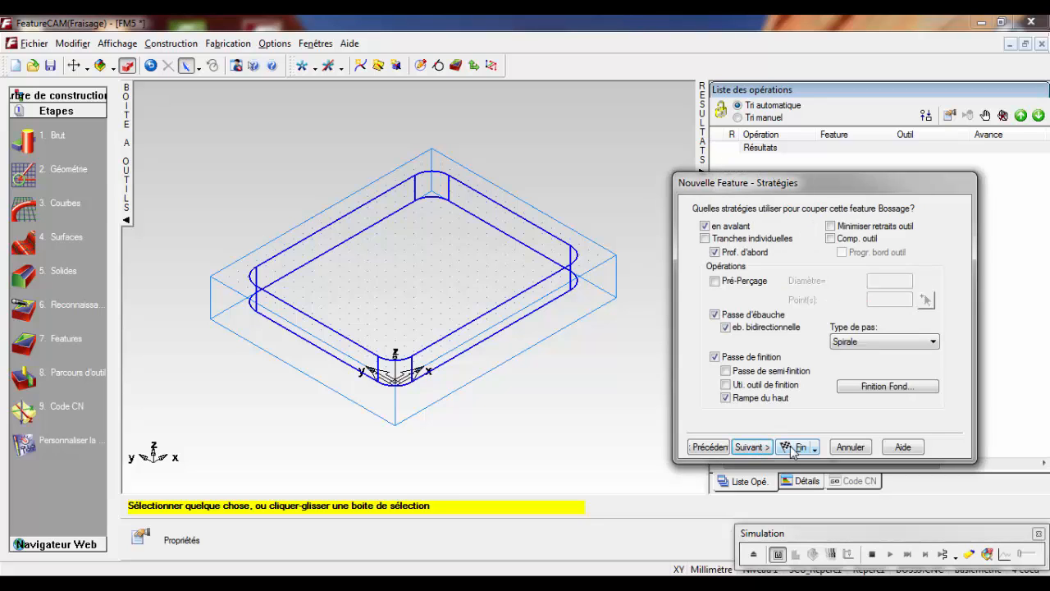
click(792, 448)
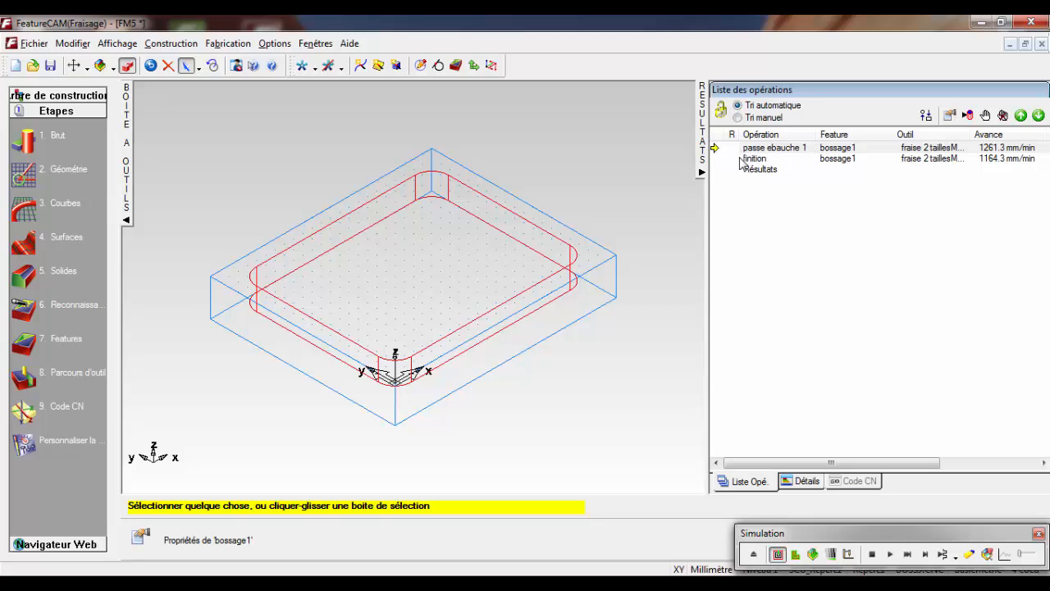
Run the 3D machining simulation of the boss, then stop it to clear the result.
click(813, 554)
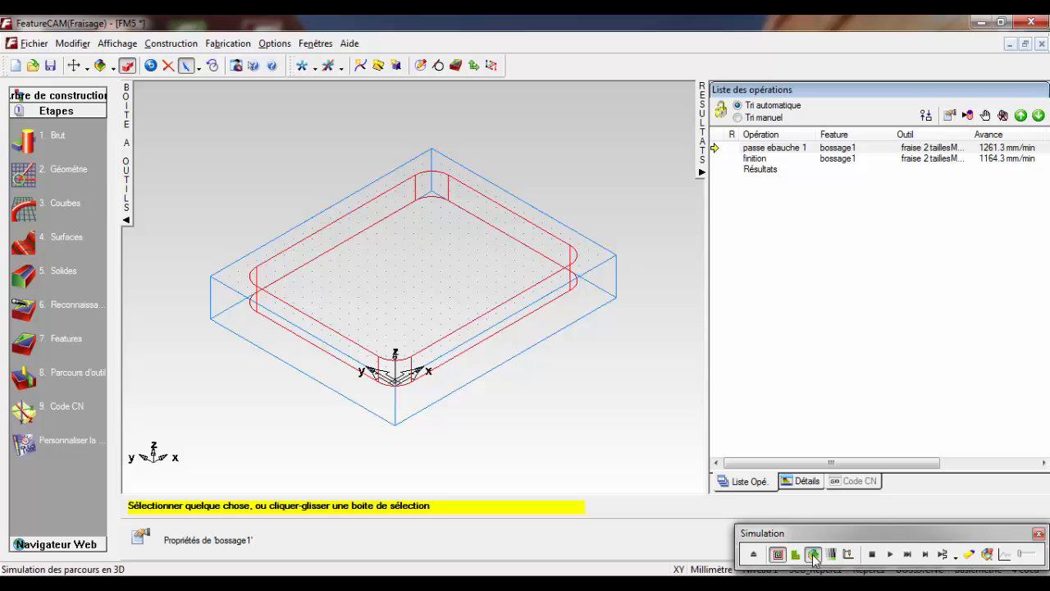
click(891, 555)
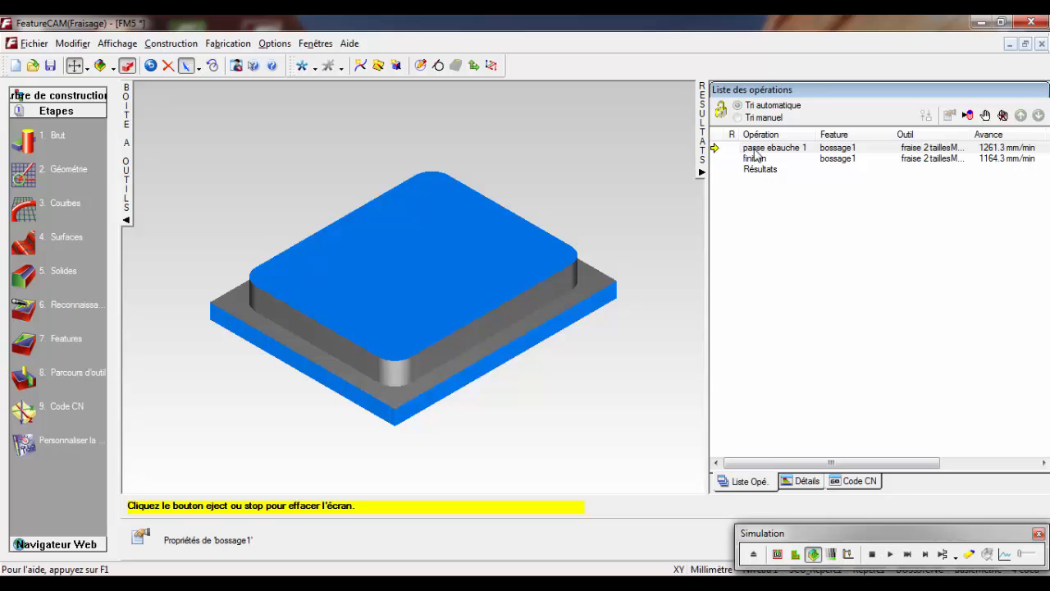
click(872, 554)
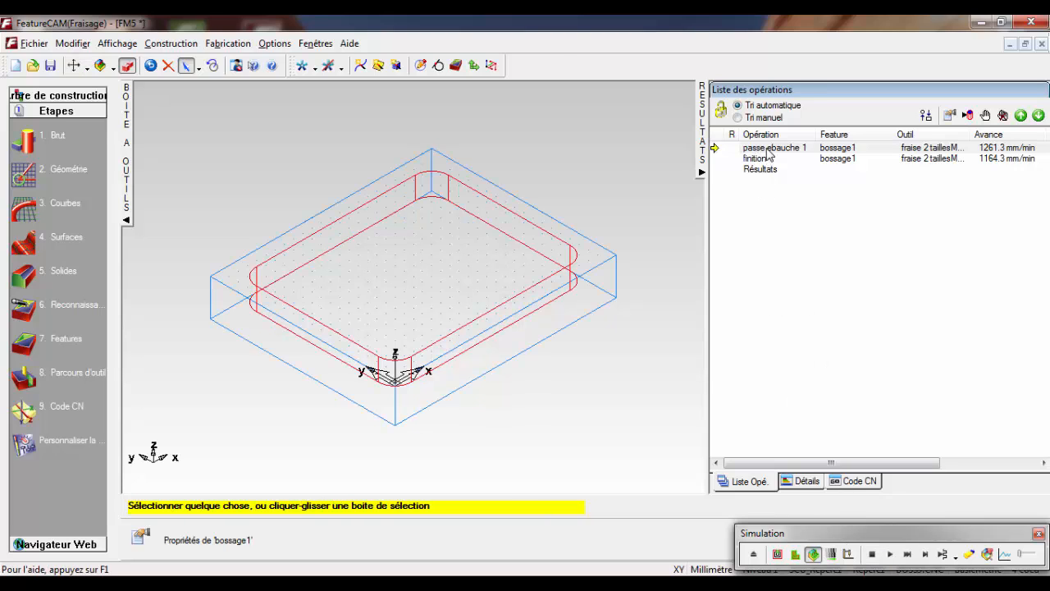
Assign the 16 mm four-tooth HSS Fraise 2 Tailles end mill to the boss's roughing pass and confirm the feature properties.
double_click(767, 150)
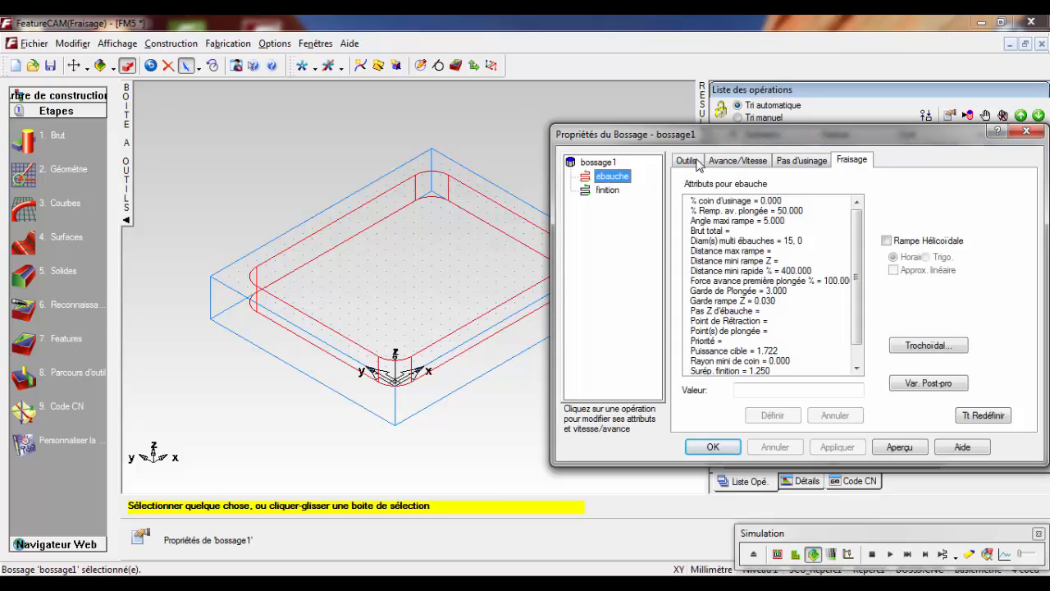
click(698, 163)
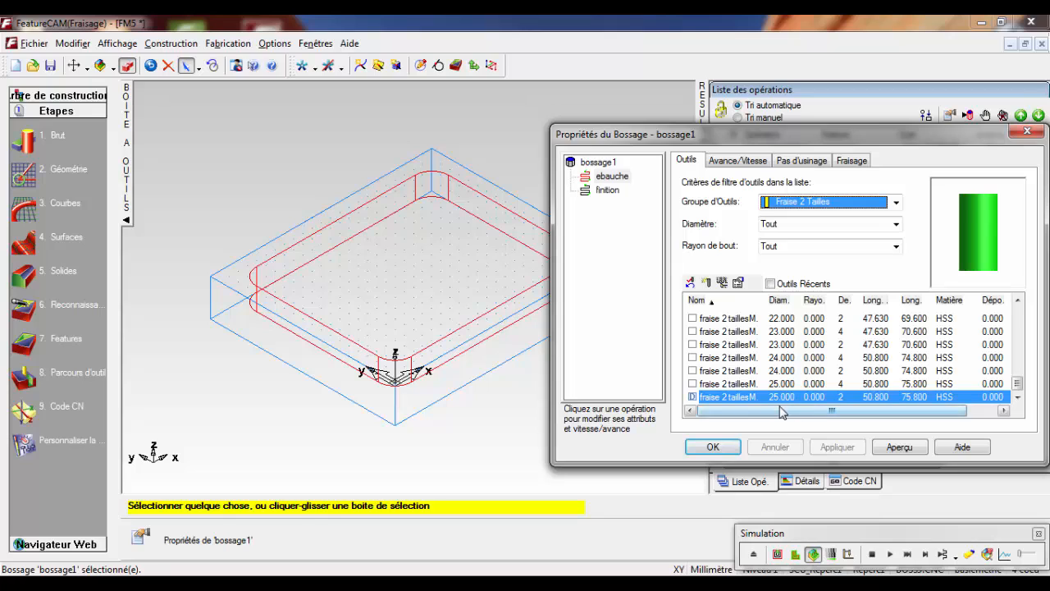
drag(1017, 389, 1020, 352)
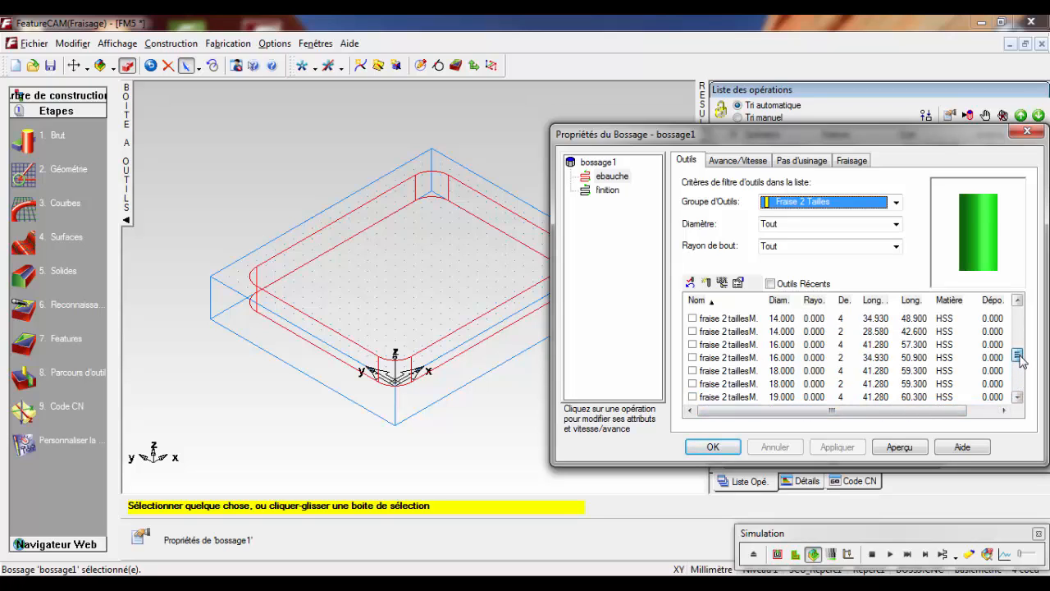
click(692, 343)
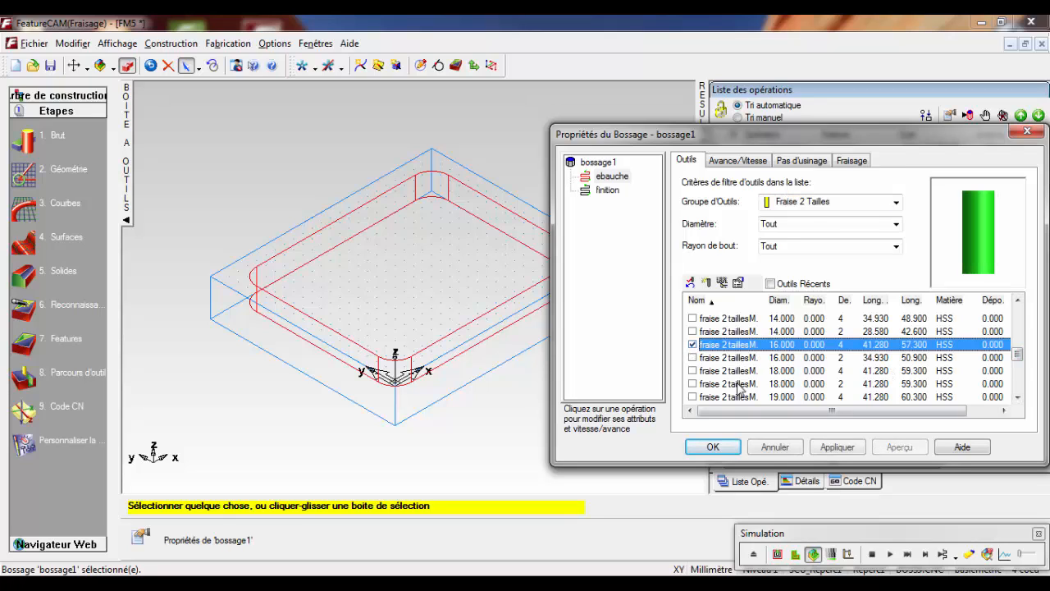
click(838, 447)
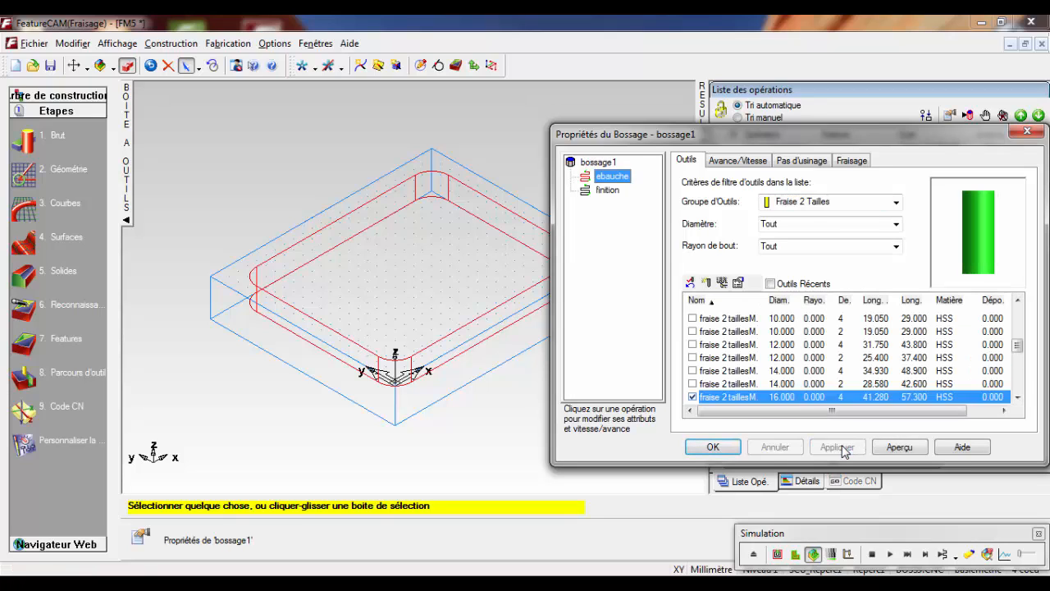
click(607, 190)
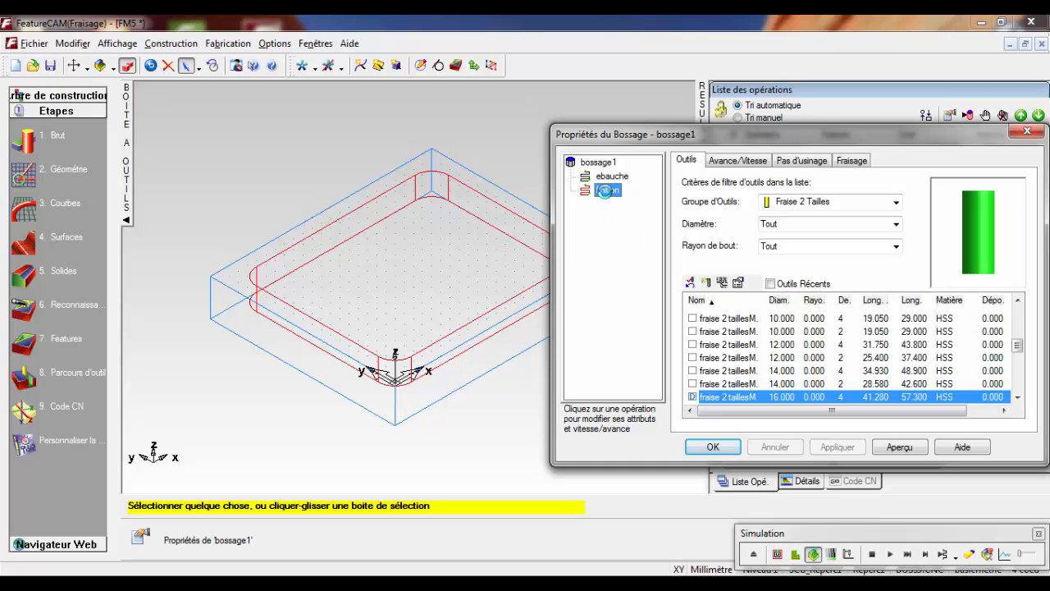
click(712, 447)
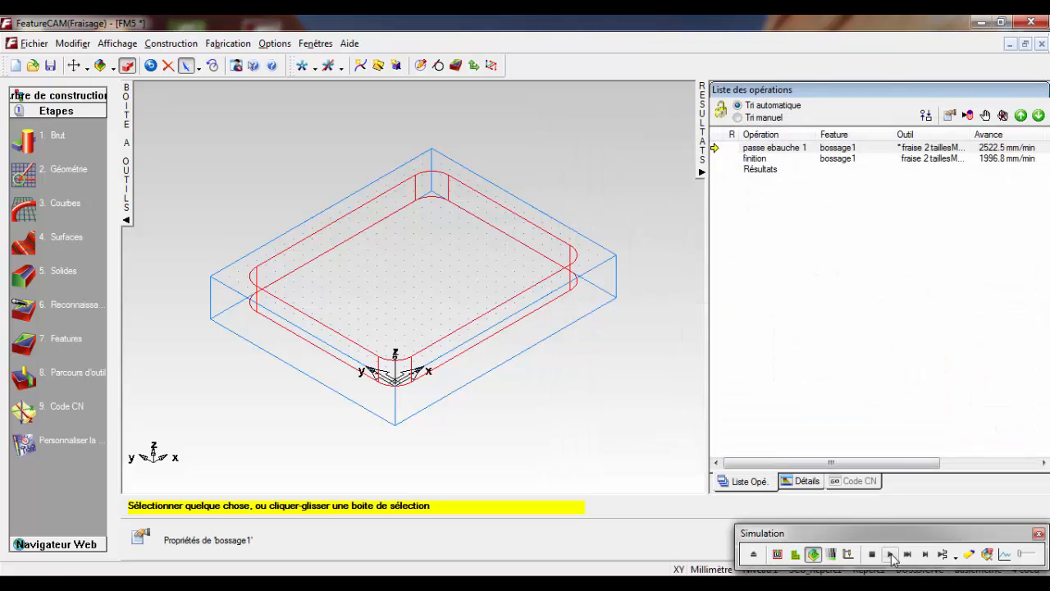
Rerun the 3D machining simulation of the boss with the newly assigned roughing tool, then clear the result.
click(892, 554)
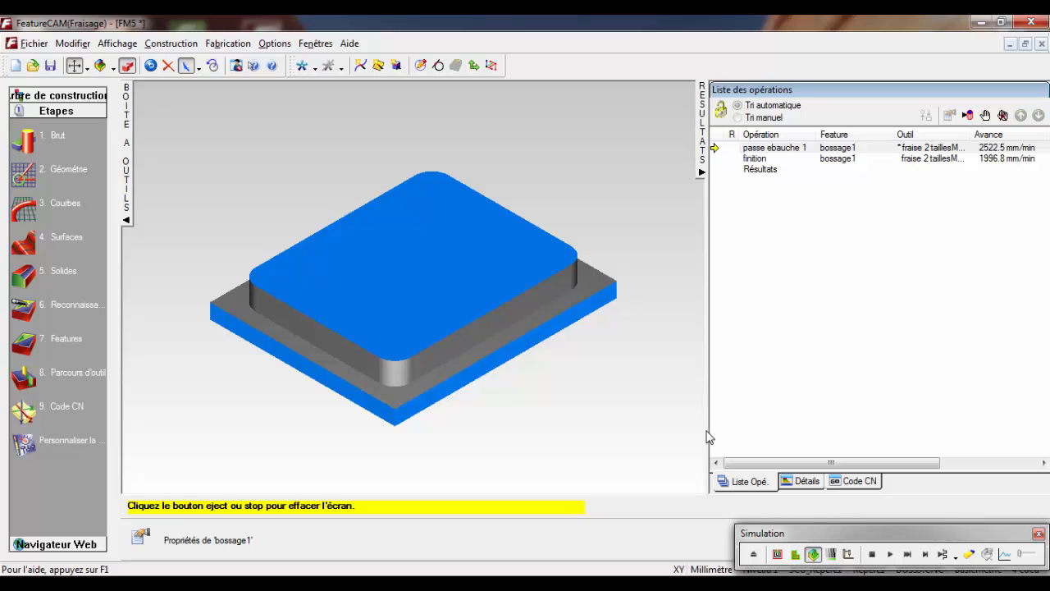
click(872, 558)
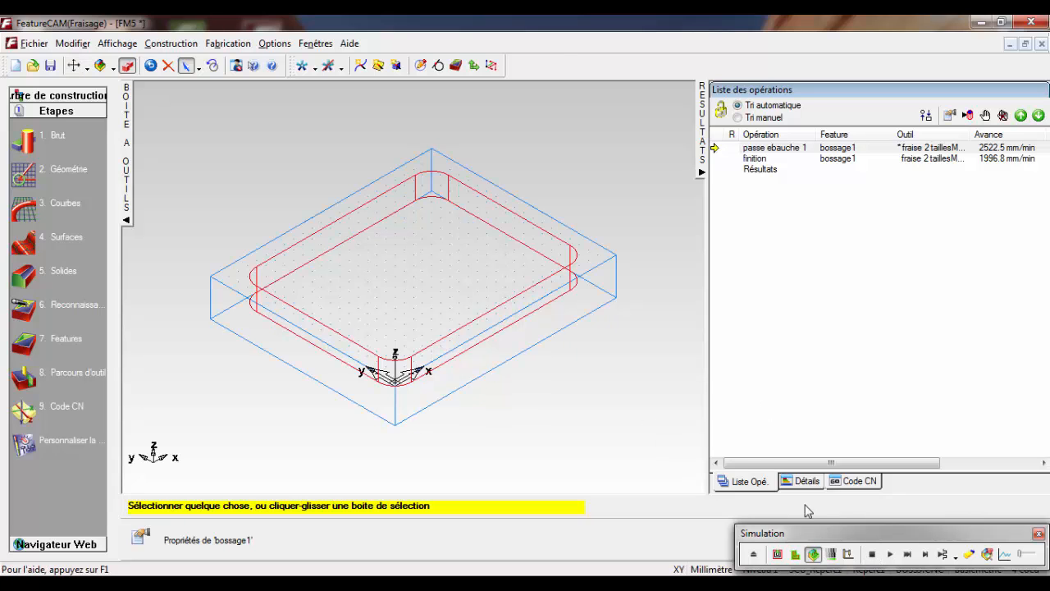
In top view, start a patterned rectangular pocket feature 50 long, 25 wide and 5 deep with 4.5 end radius, and preview it.
right_click(629, 387)
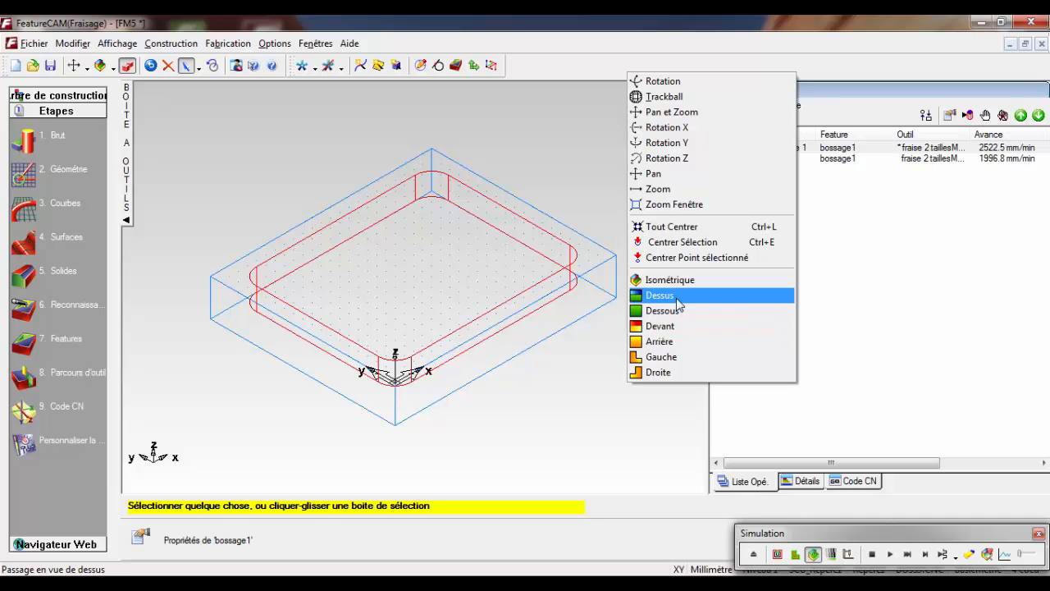
click(679, 297)
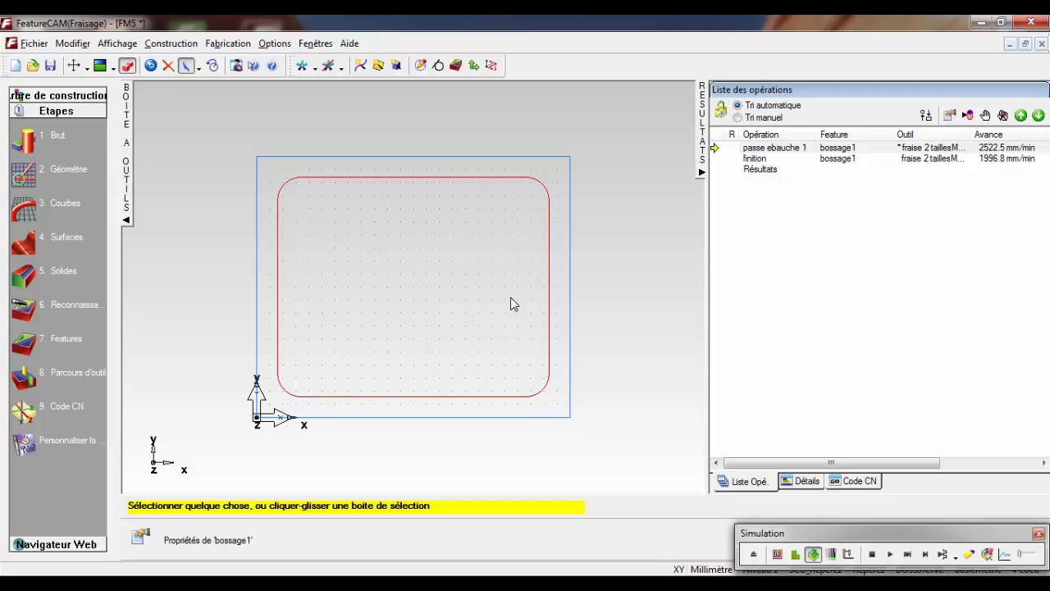
click(22, 344)
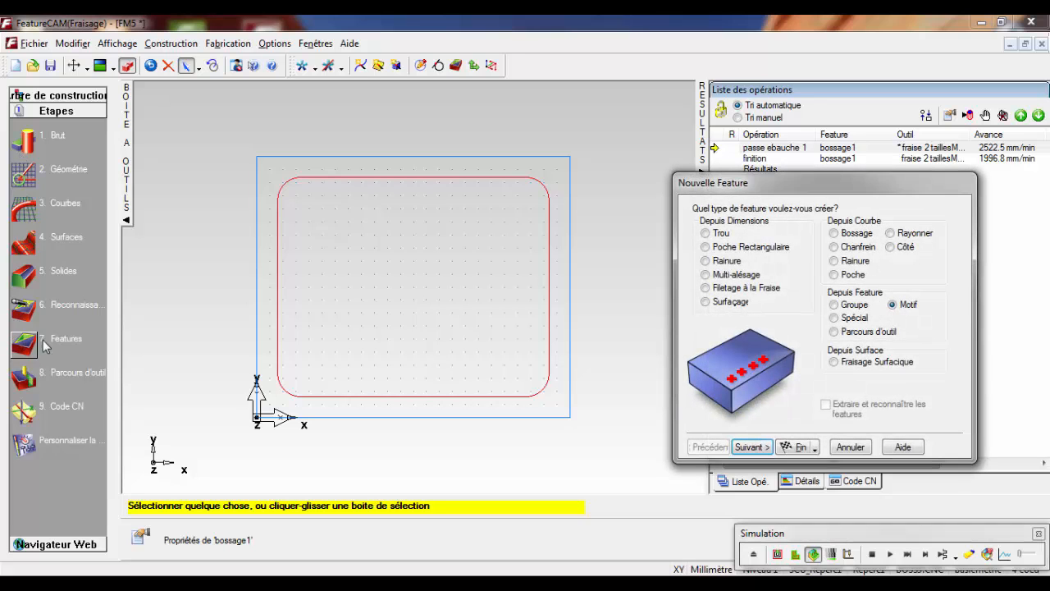
click(727, 248)
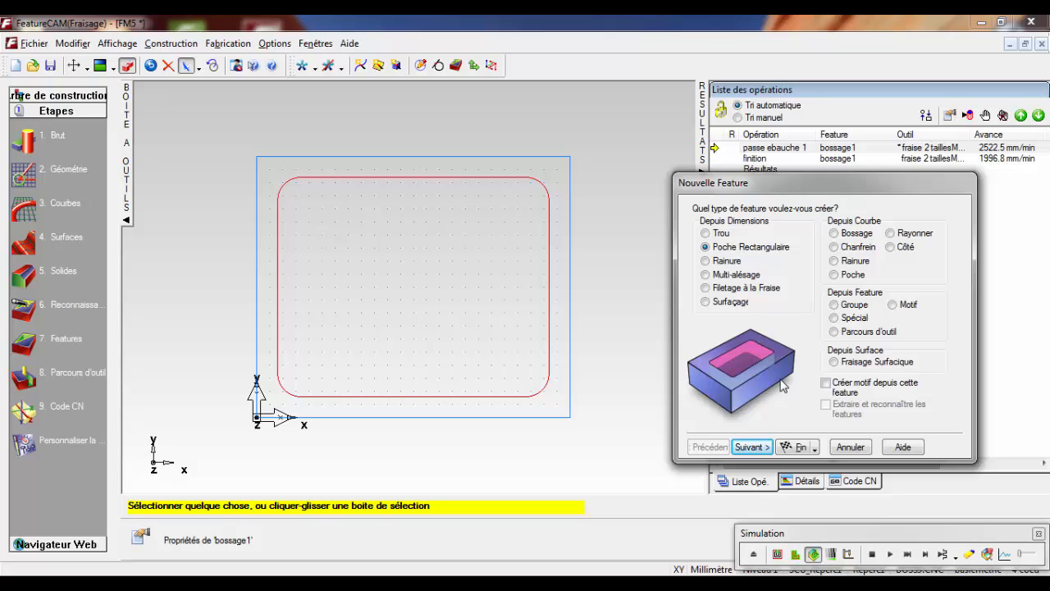
click(826, 383)
click(747, 447)
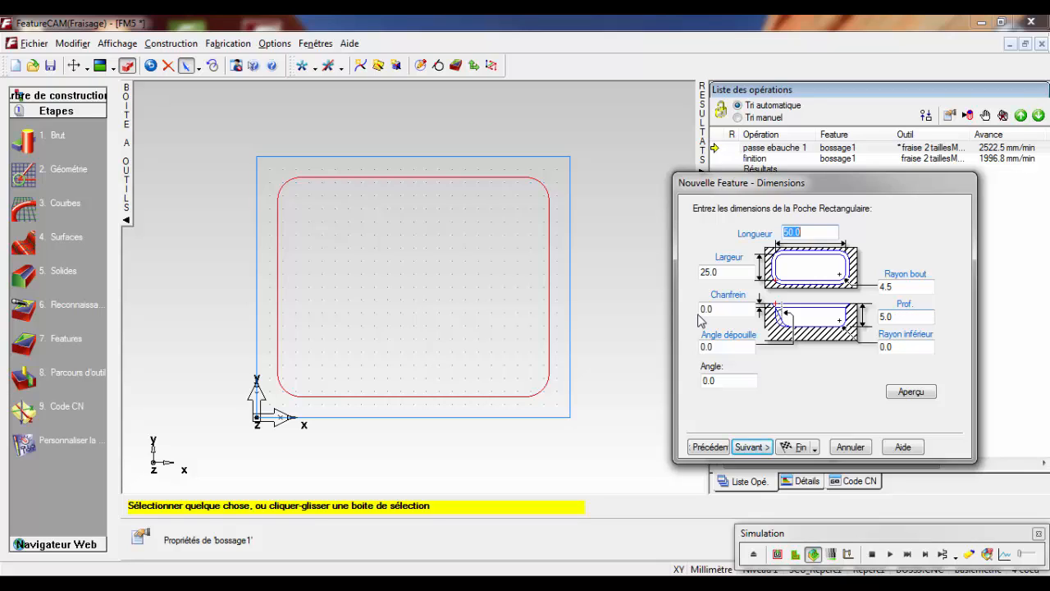
click(910, 392)
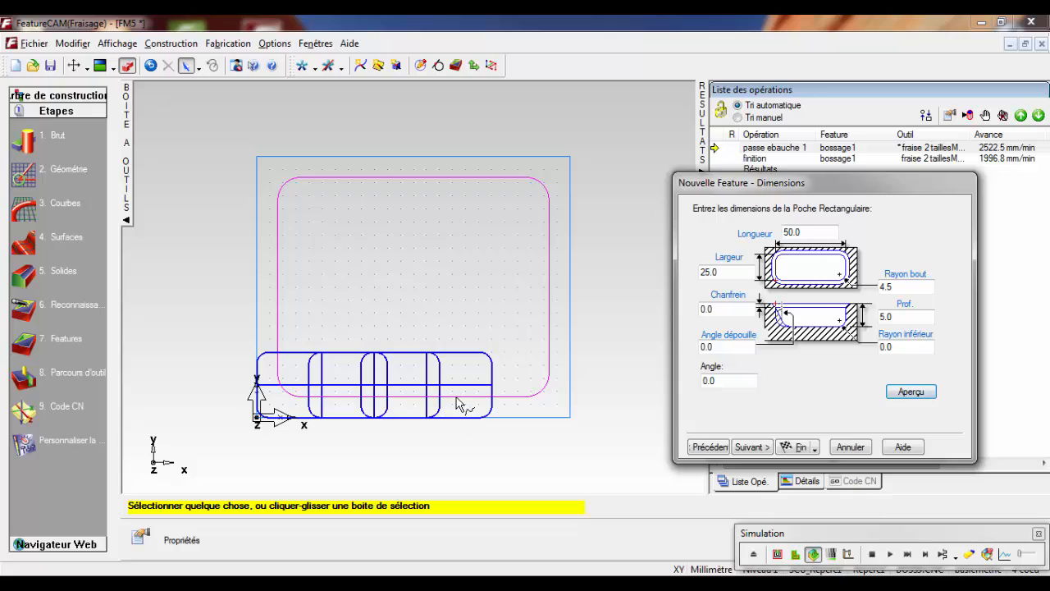
Make the pocket pattern a point pattern in the XY plane and define its first point at X 15, Y 60.
click(751, 447)
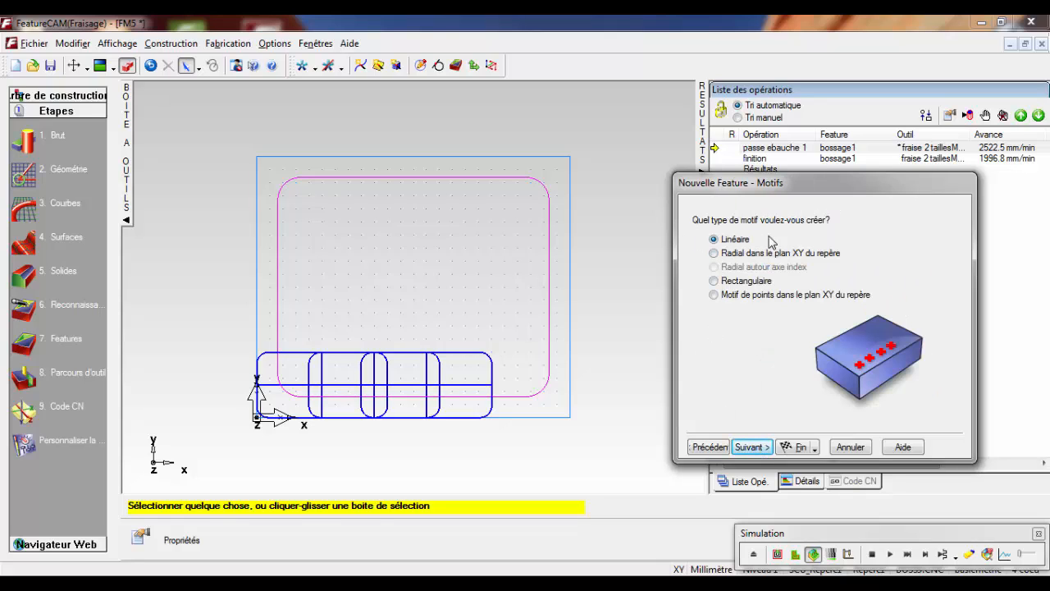
click(750, 295)
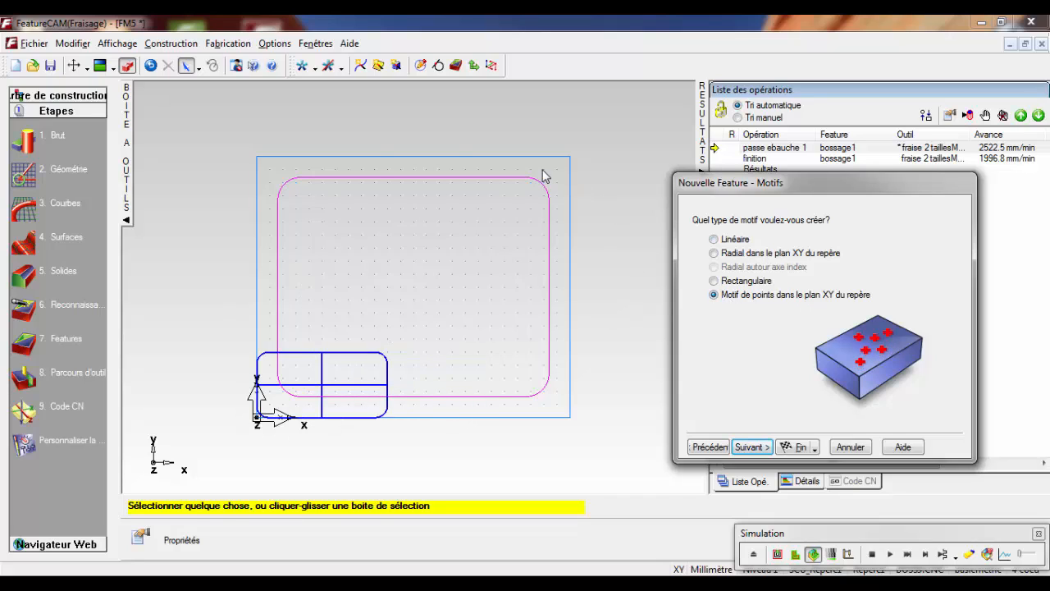
click(762, 445)
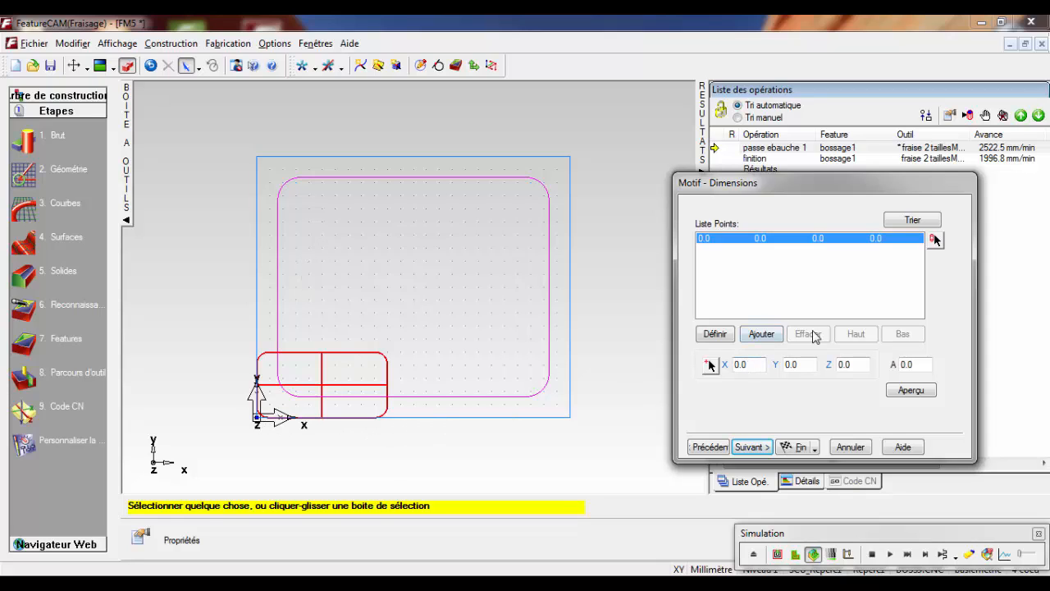
click(832, 303)
key(Tab)
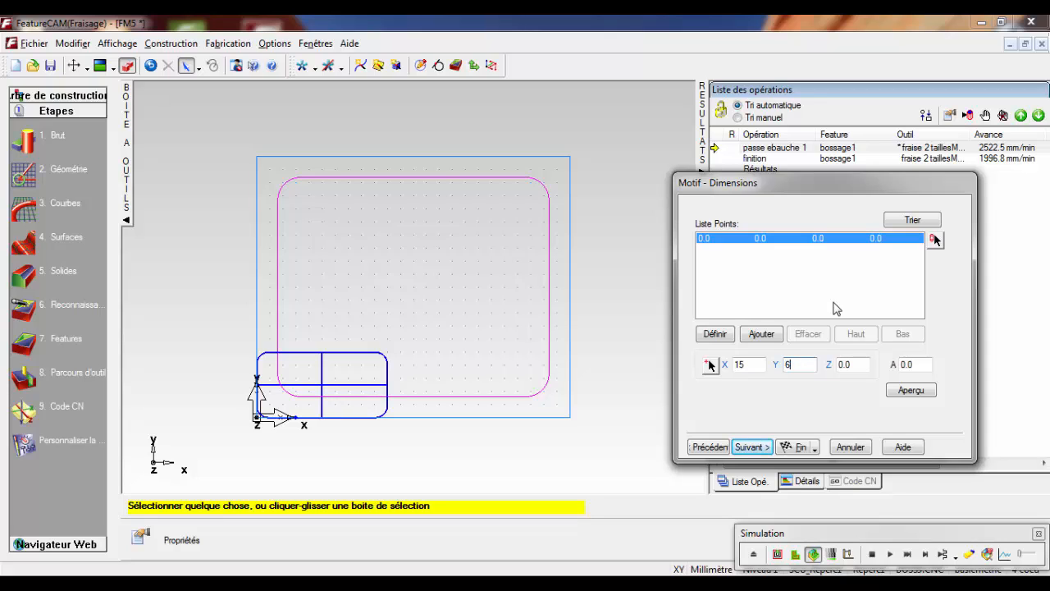
click(906, 391)
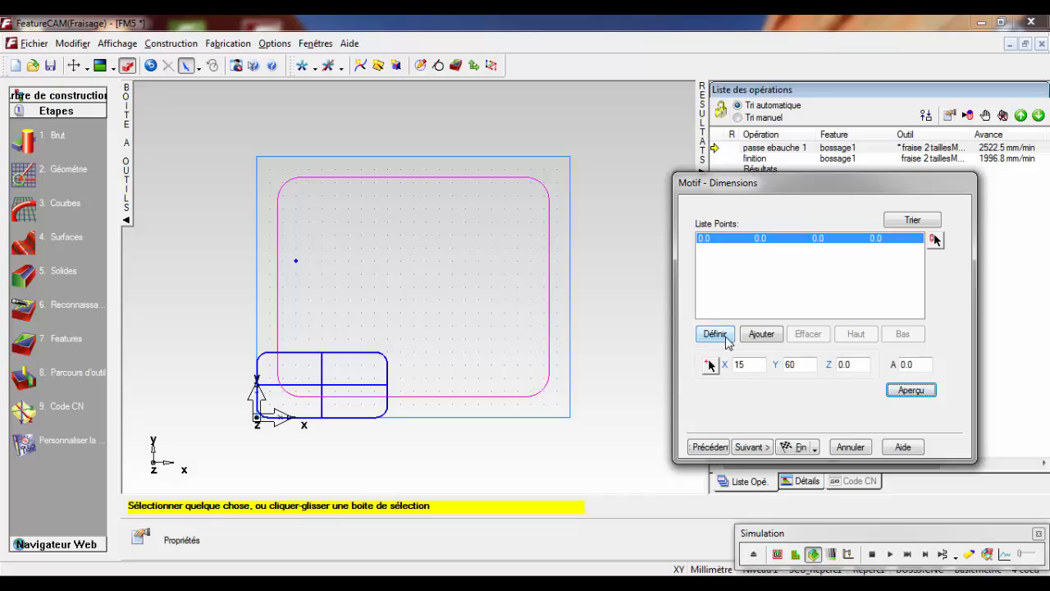
click(715, 334)
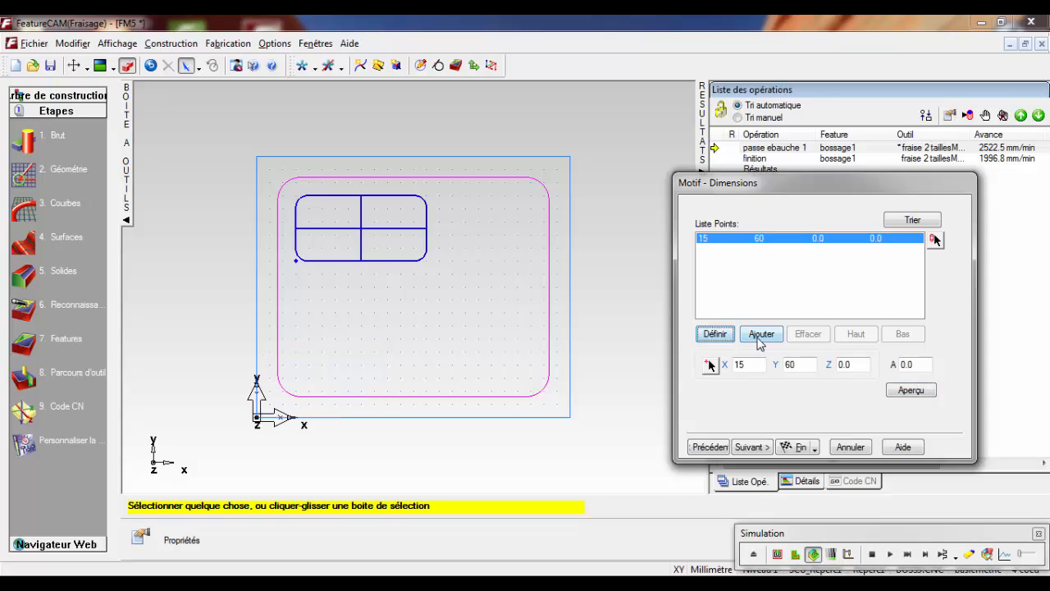
Add a second pocket pattern point at X 55, Y 15 and finish the feature with the default strategies.
click(760, 335)
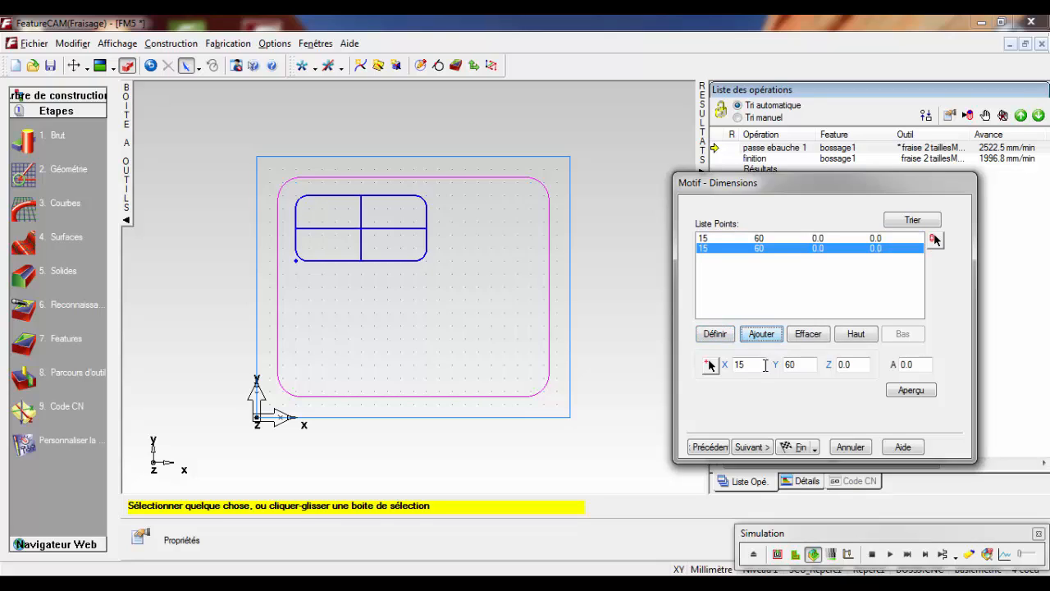
click(763, 364)
double_click(764, 364)
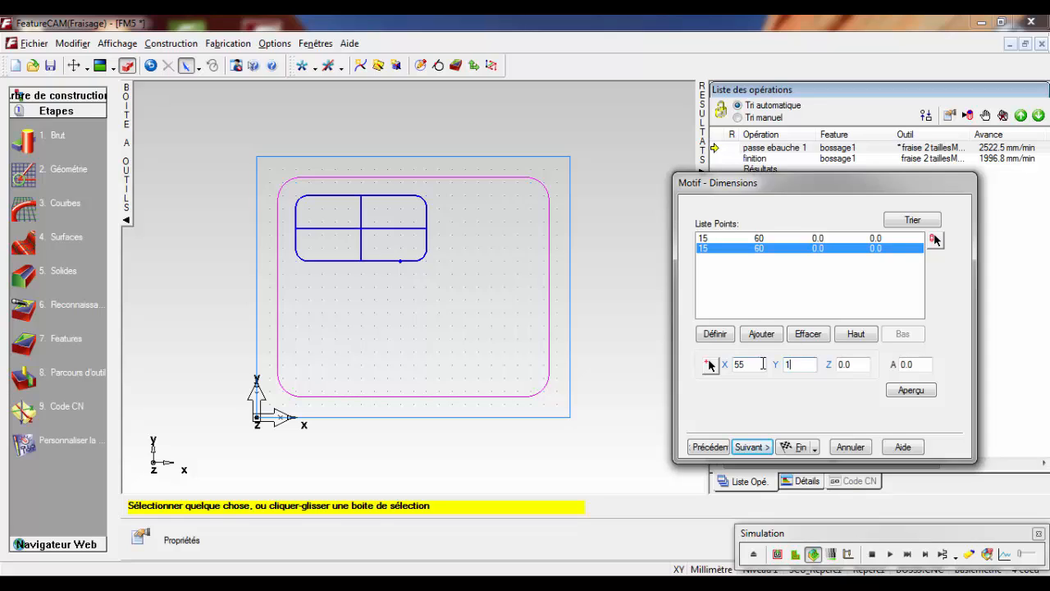
click(909, 390)
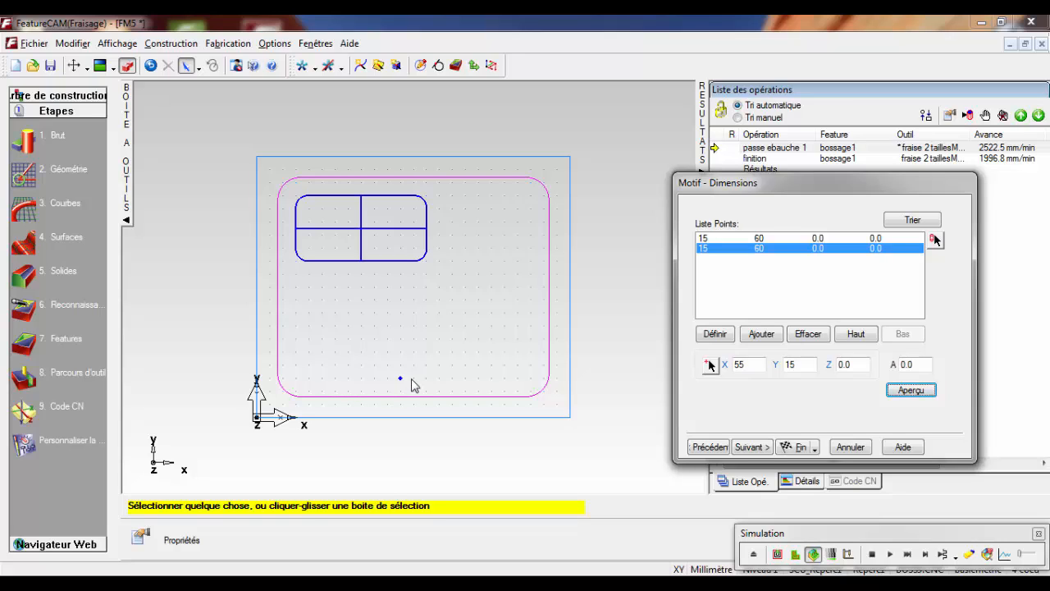
click(714, 334)
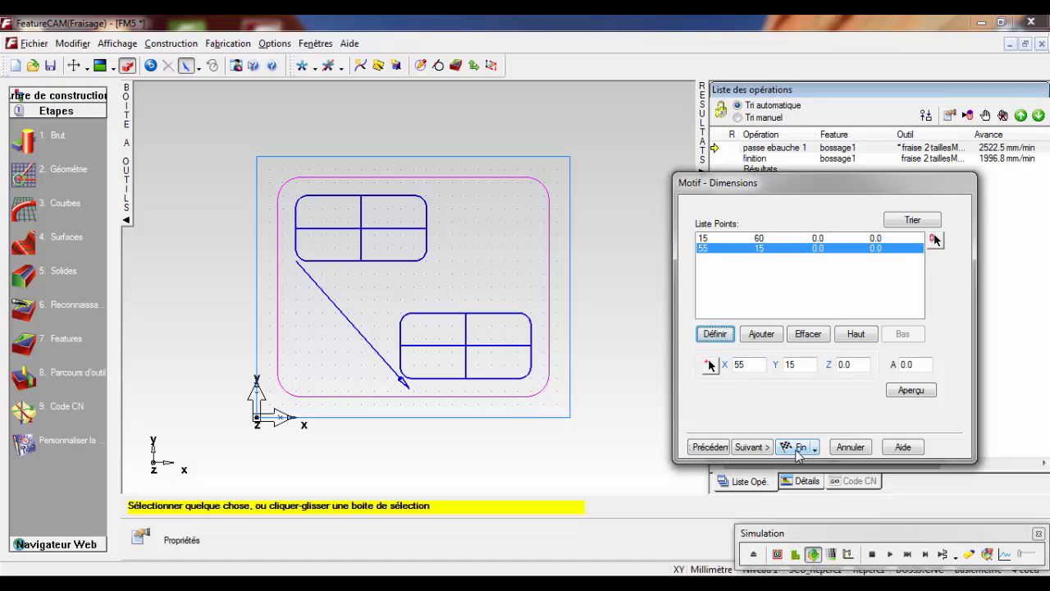
click(749, 447)
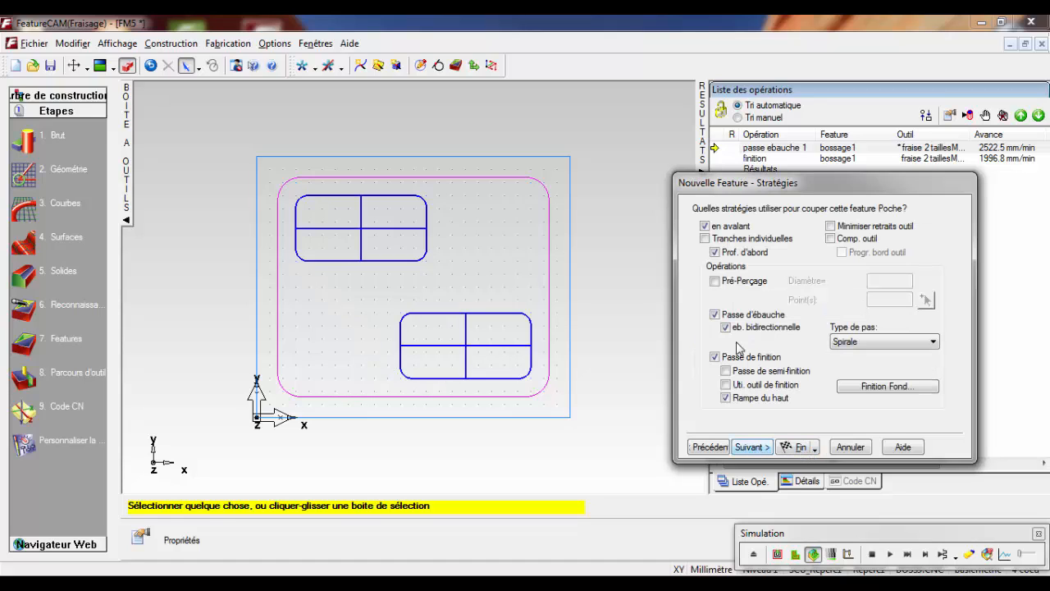
click(792, 448)
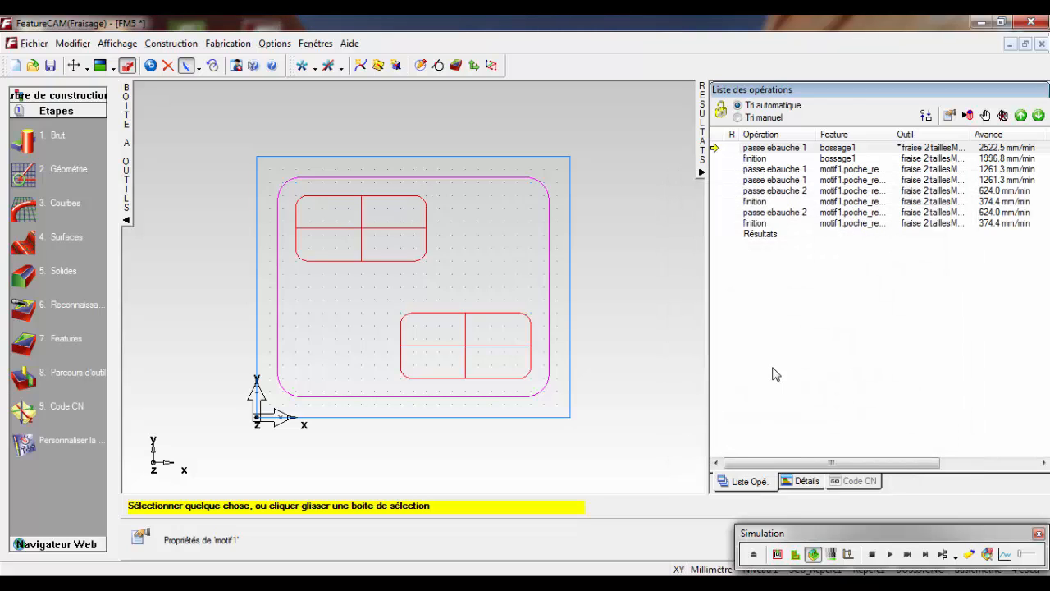
Run the 3D machining simulation of the boss and both pockets in isometric view, then clear the result.
right_click(598, 342)
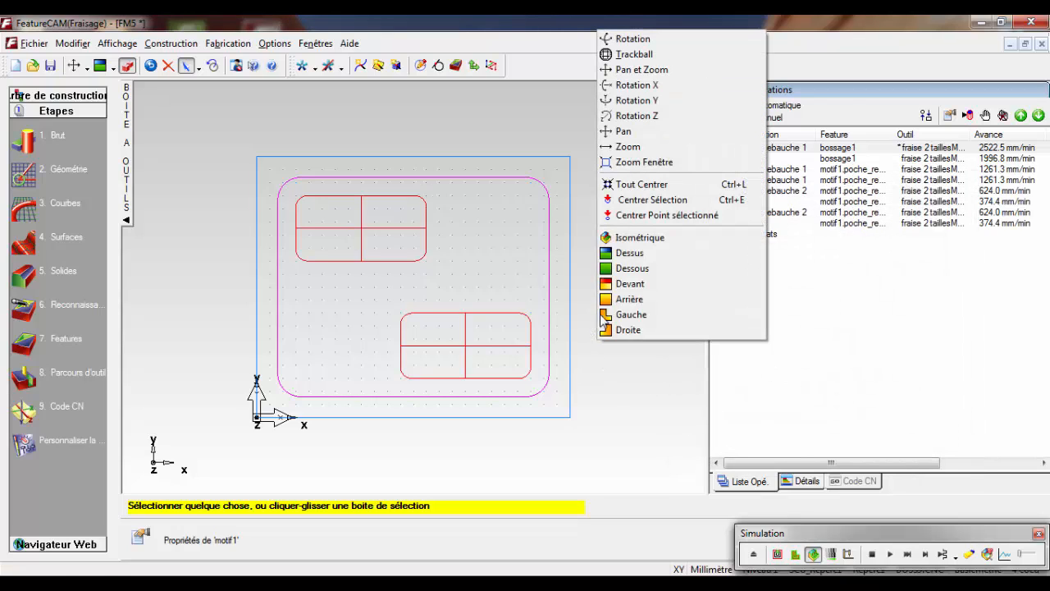
click(640, 237)
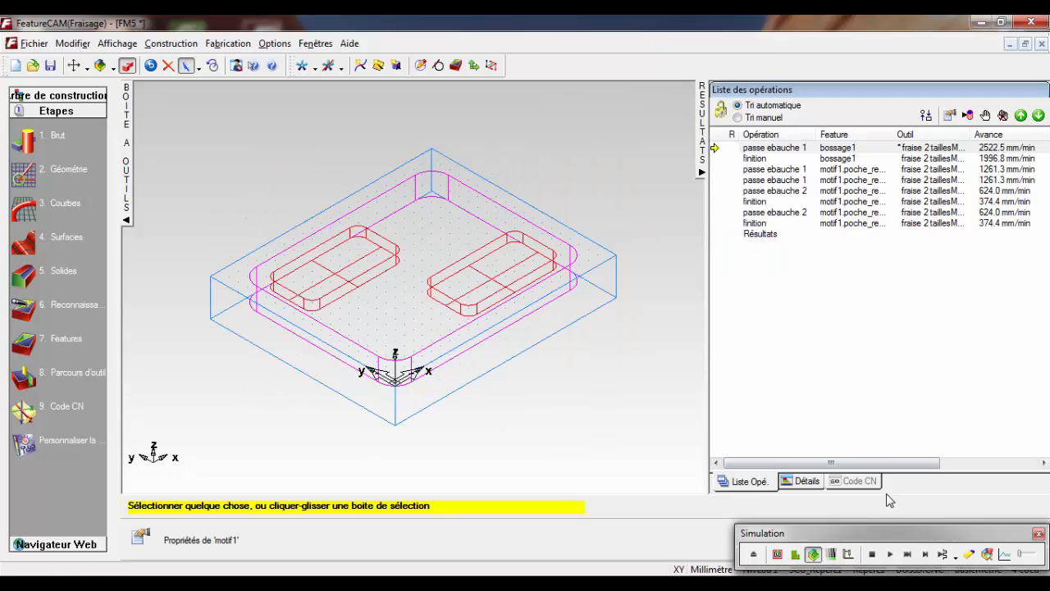
click(890, 554)
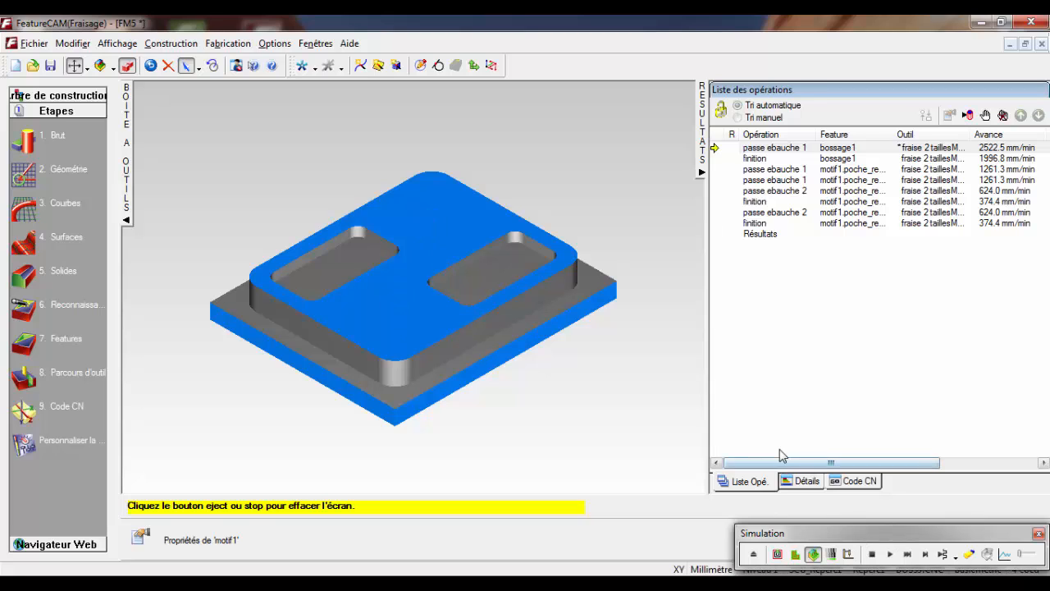
click(873, 555)
In top view, start a patterned plain through-hole feature (Trou Lisse) with depth 20 and diameter 9.75, and preview it.
right_click(500, 355)
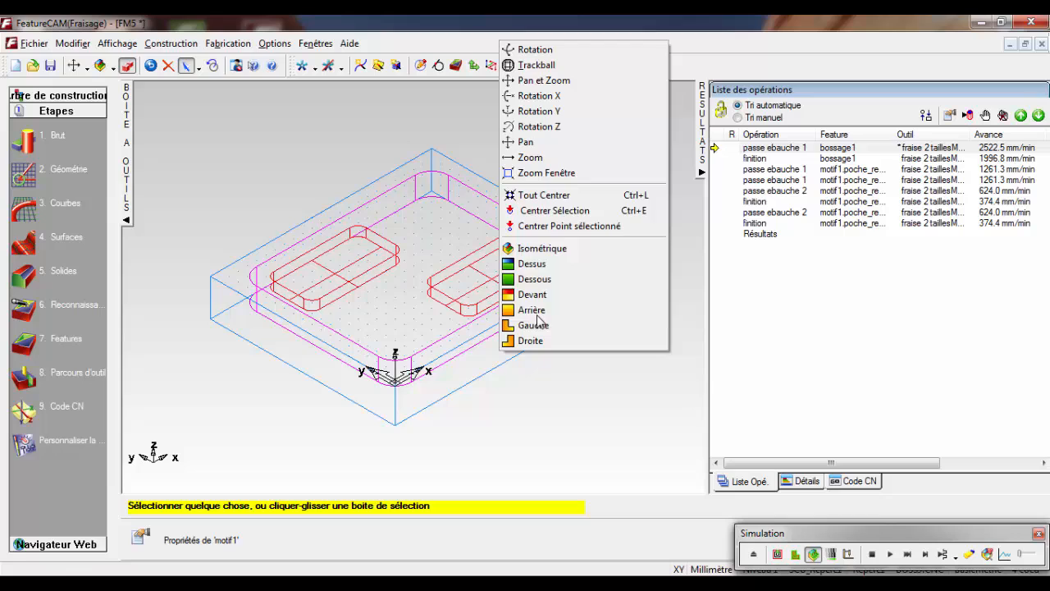
click(530, 263)
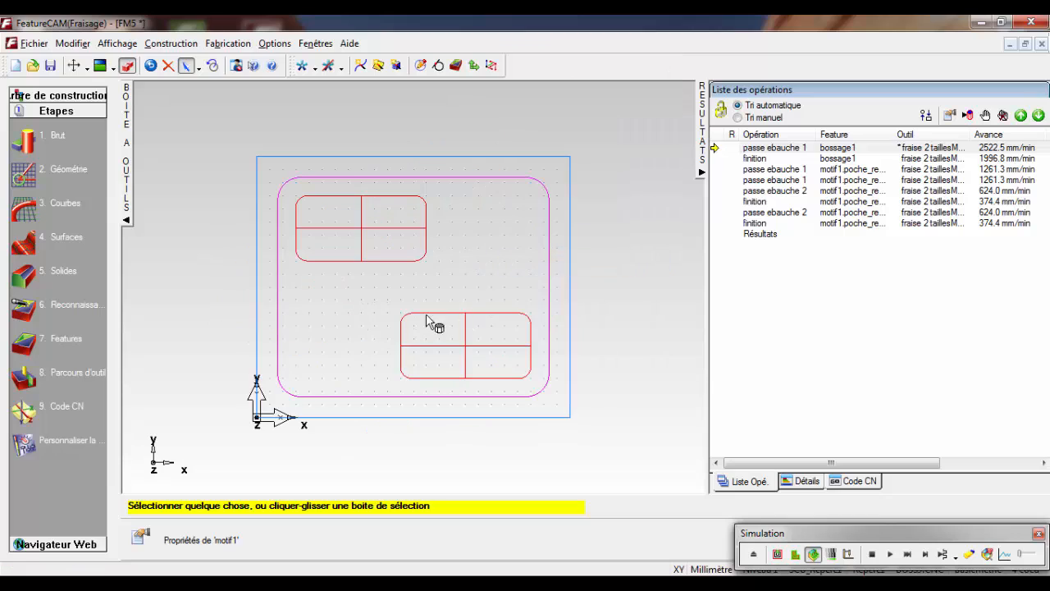
click(19, 351)
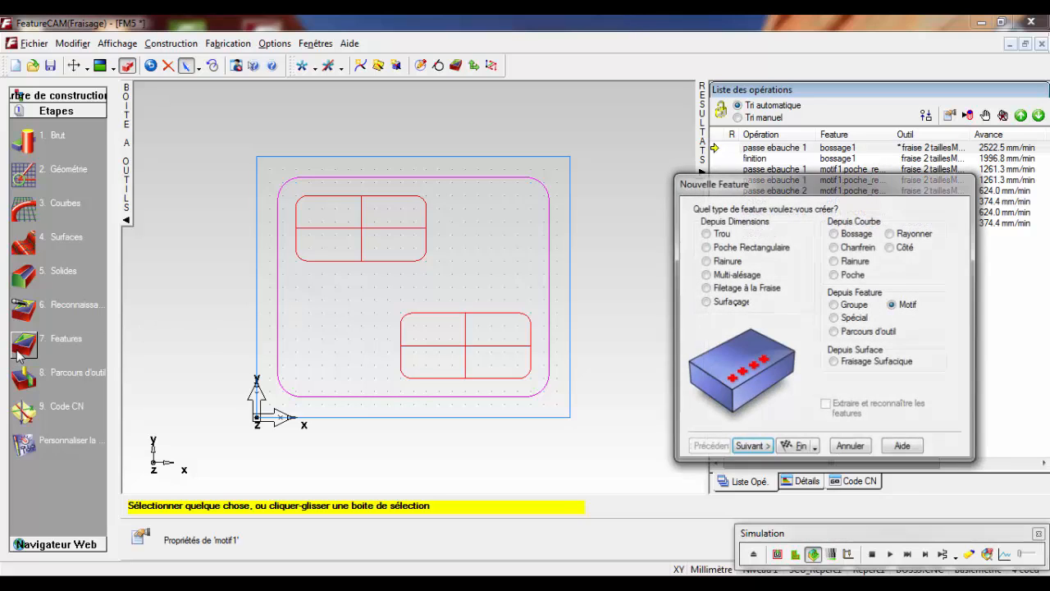
click(706, 233)
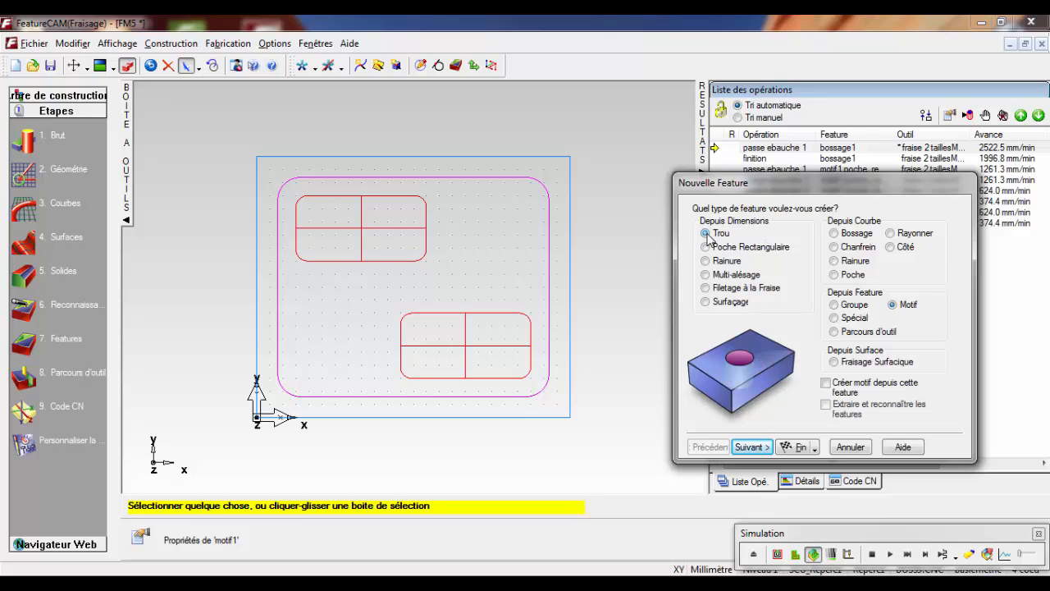
click(839, 385)
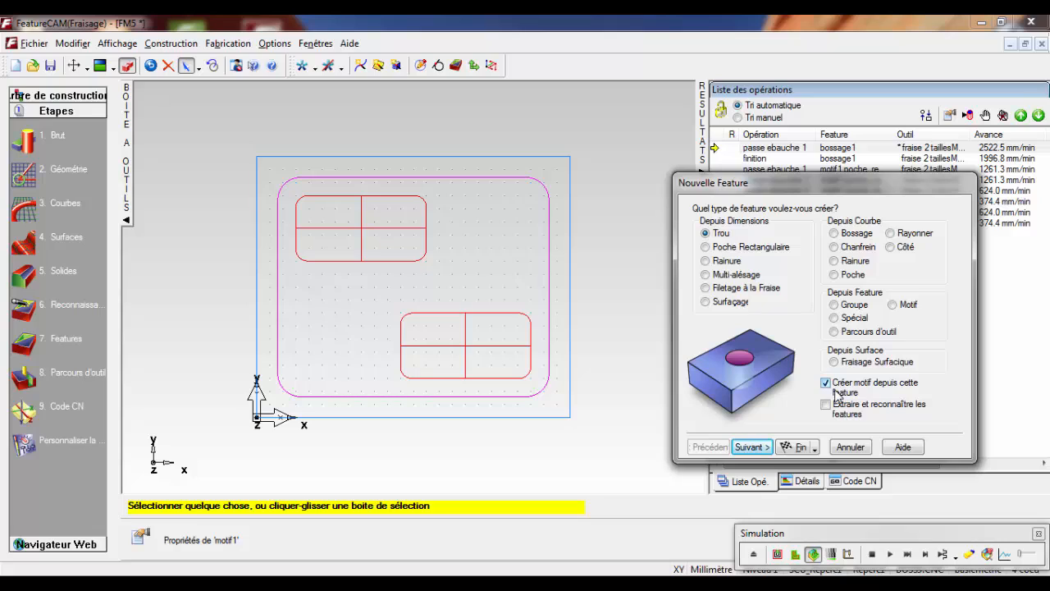
click(752, 446)
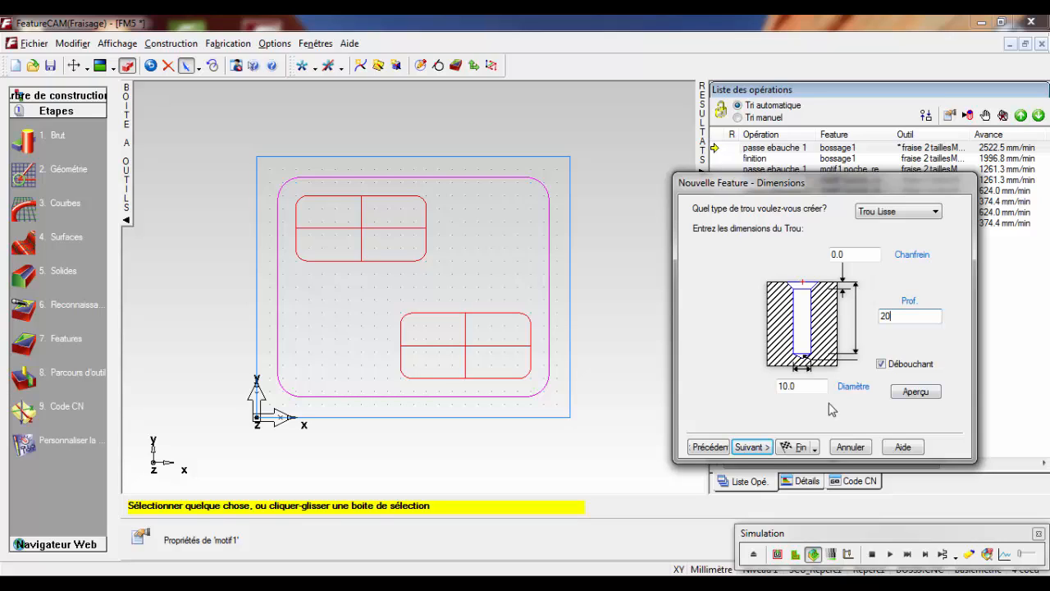
double_click(803, 390)
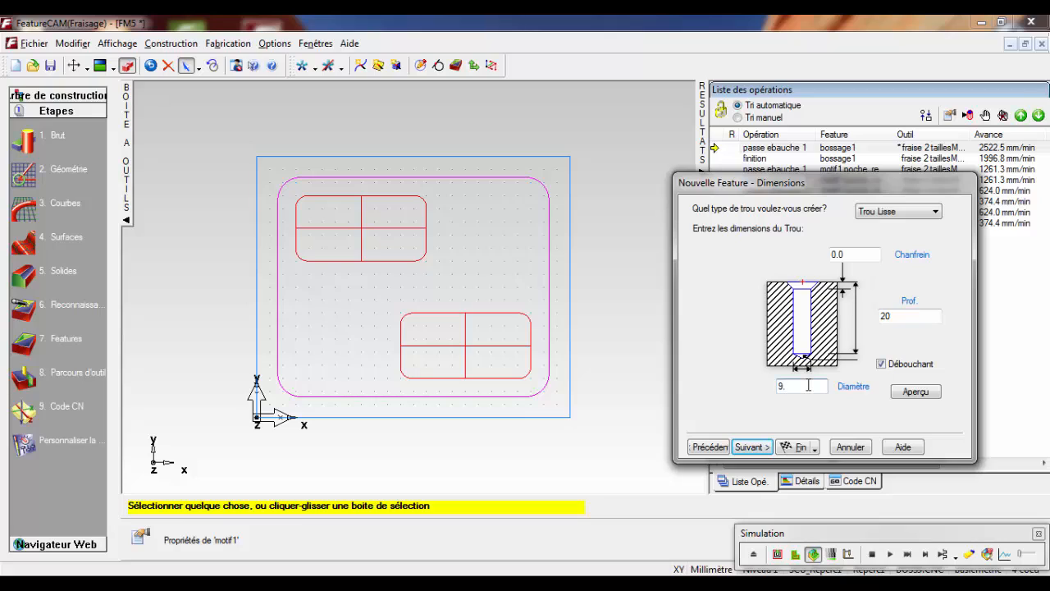
click(916, 393)
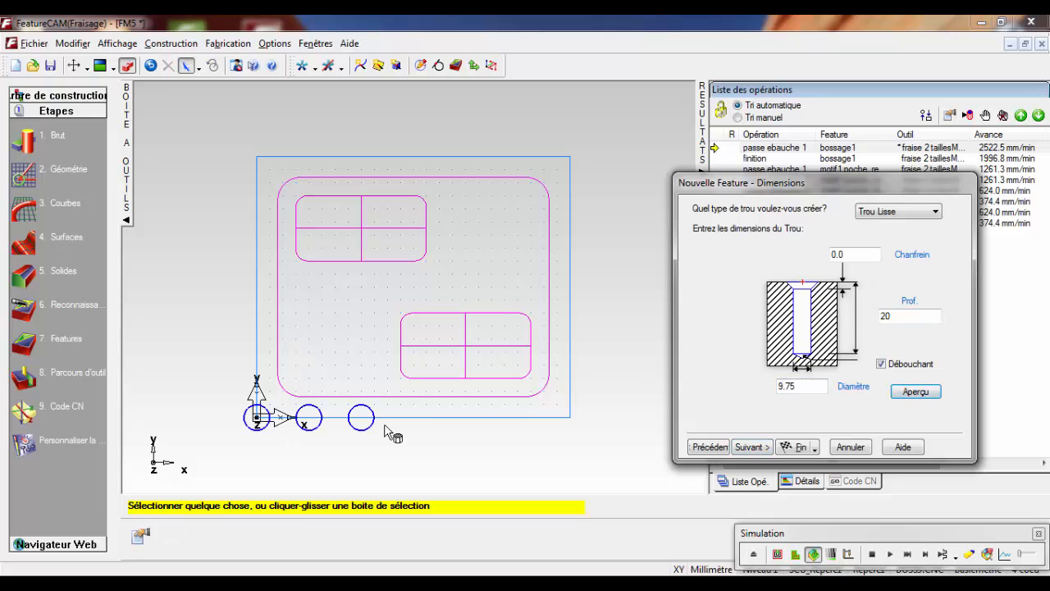
Make the hole pattern a point pattern in the XY plane and define its first point at X 25, Y 25.
click(752, 447)
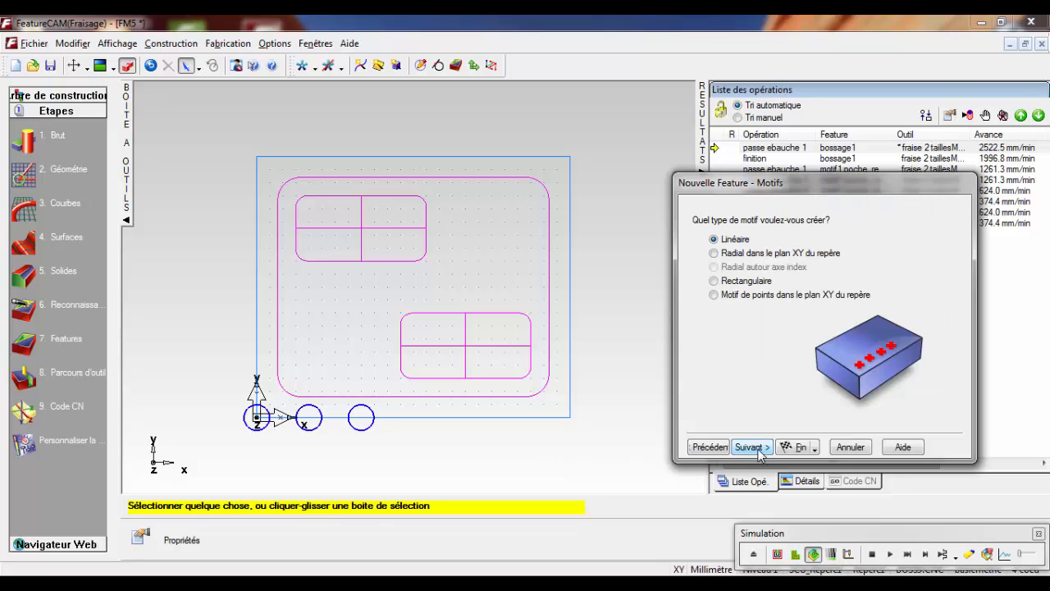
click(735, 294)
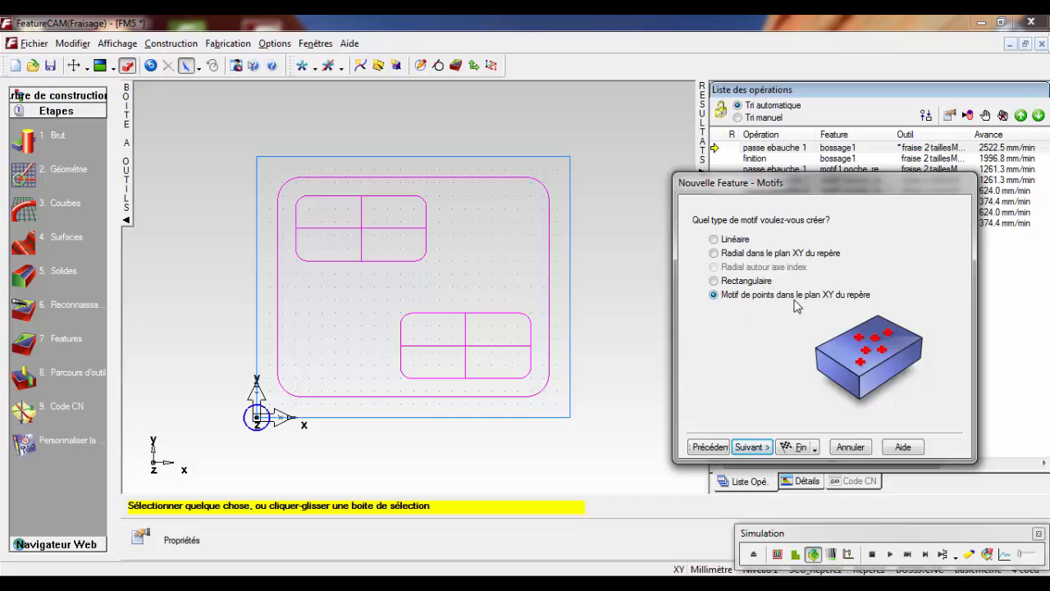
click(750, 447)
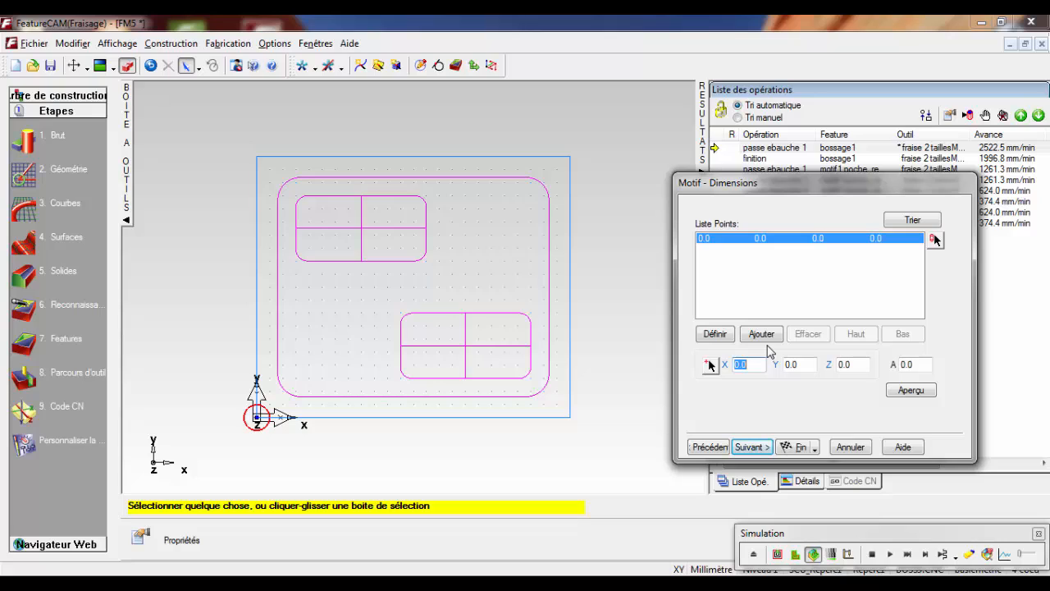
text(25)
key(Tab)
click(921, 390)
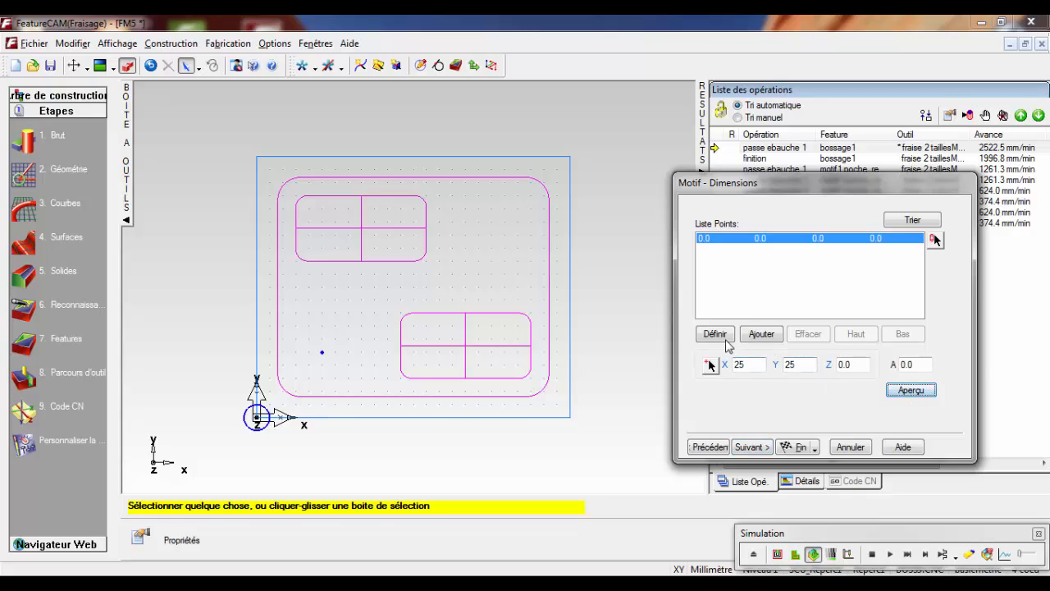
click(715, 334)
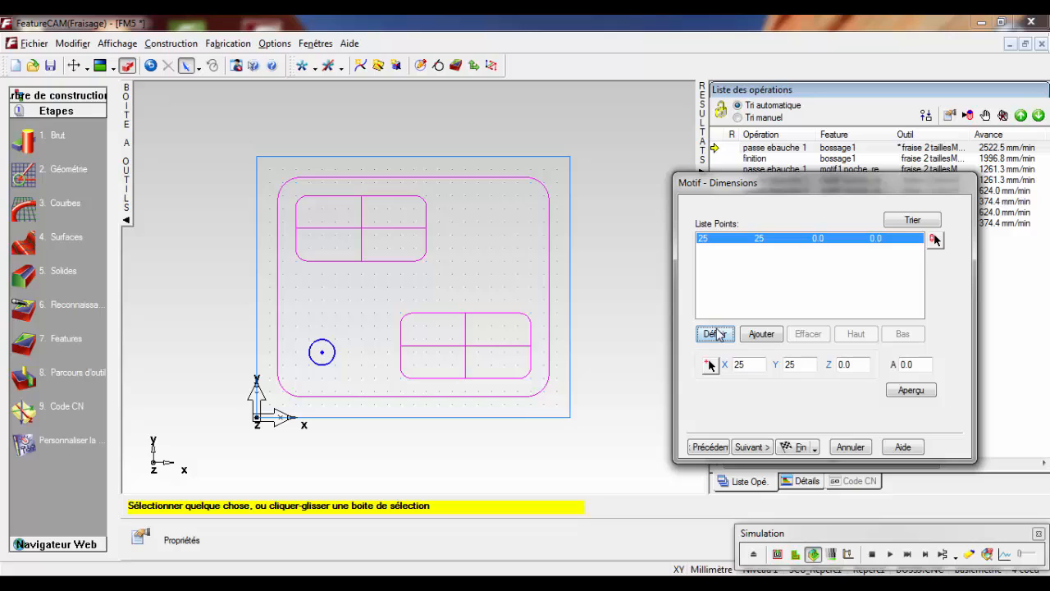
Add a second hole pattern point at X 95, Y 75 and finish the feature with the default strategies.
click(761, 334)
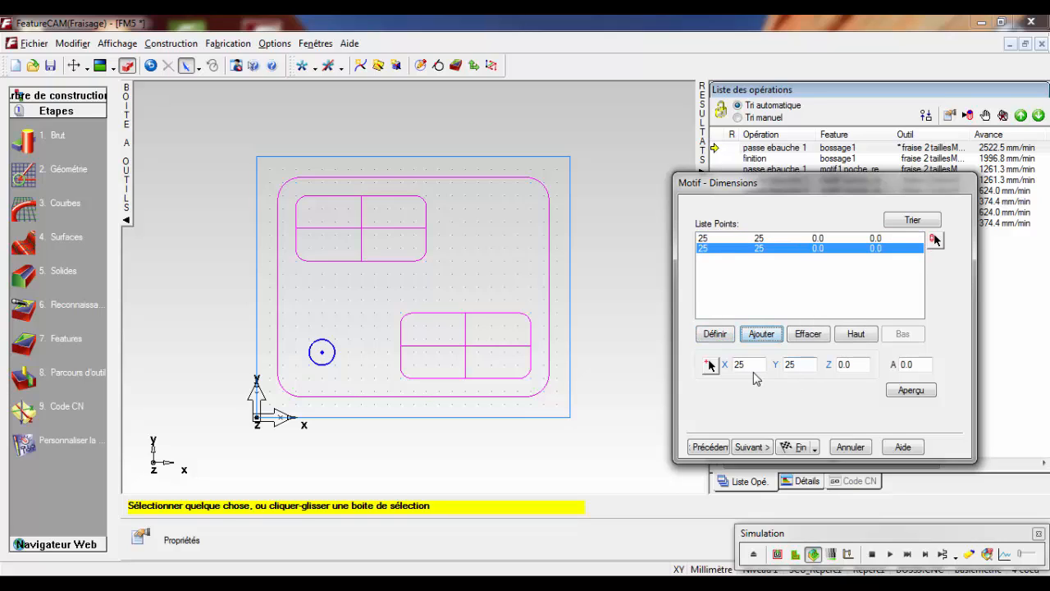
double_click(753, 362)
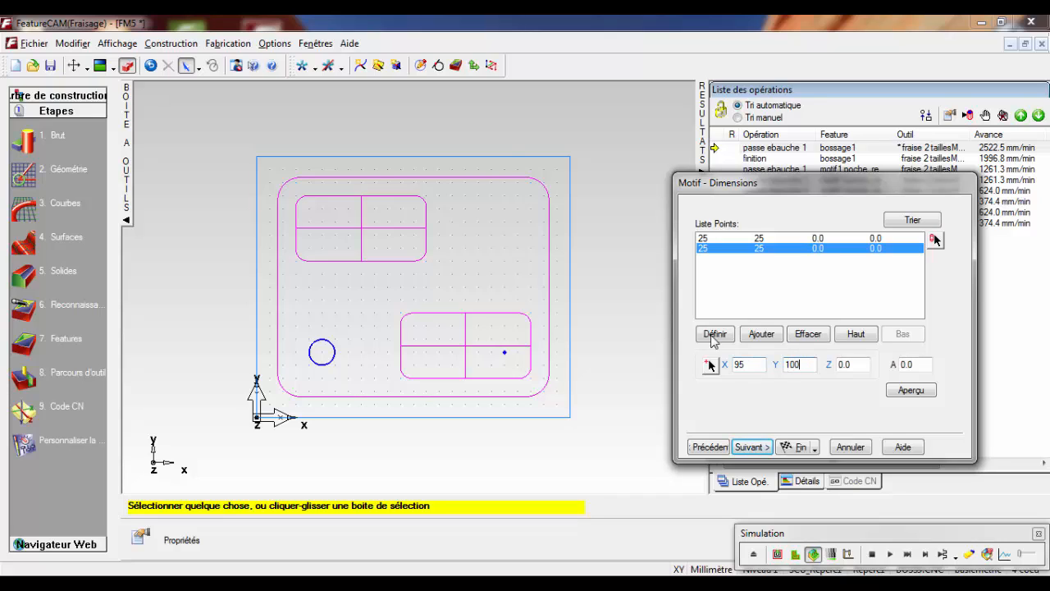
click(715, 333)
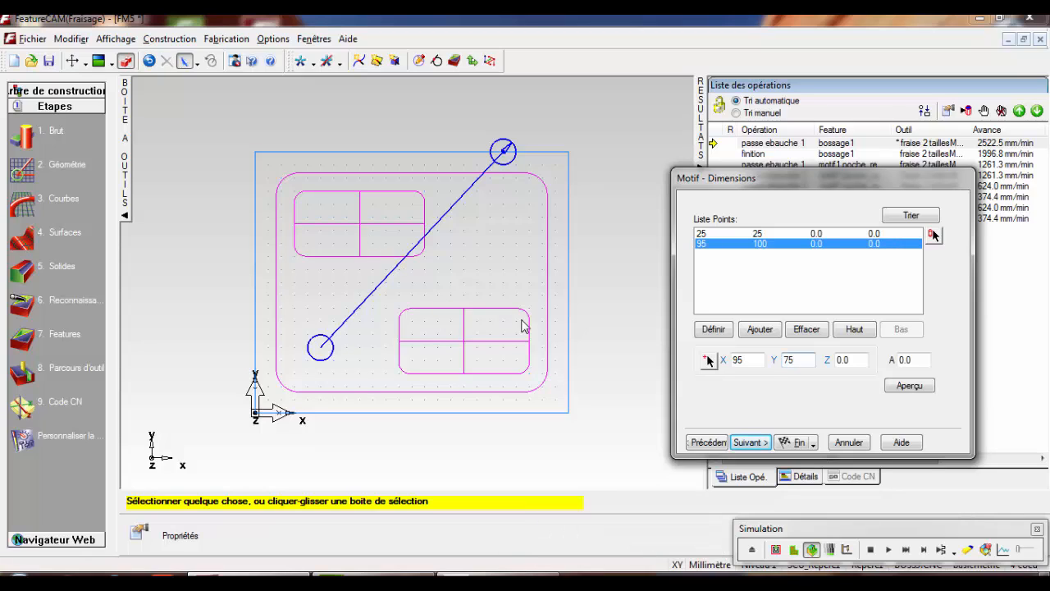
click(910, 386)
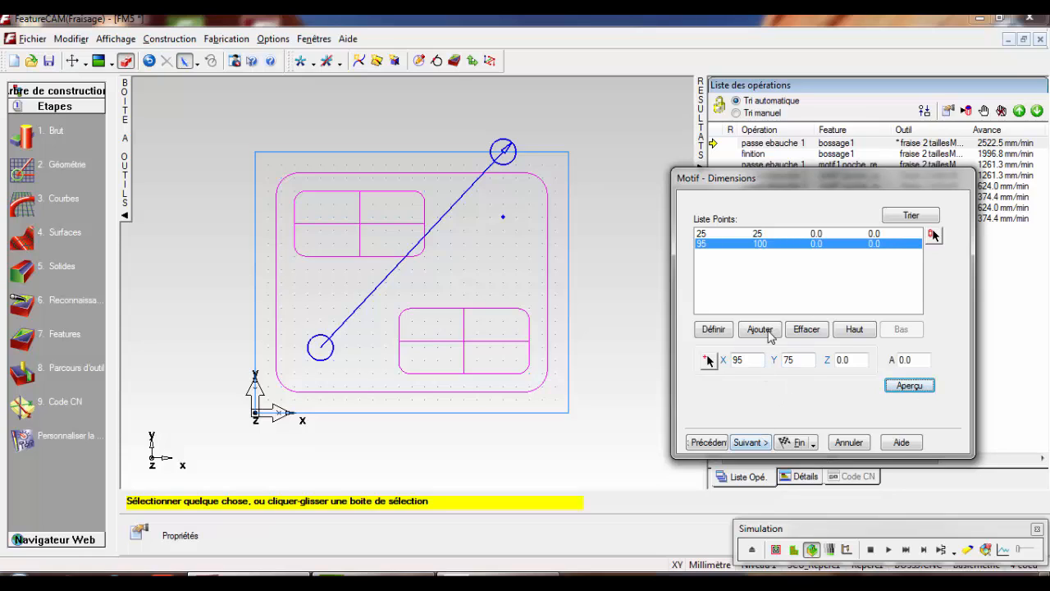
click(715, 331)
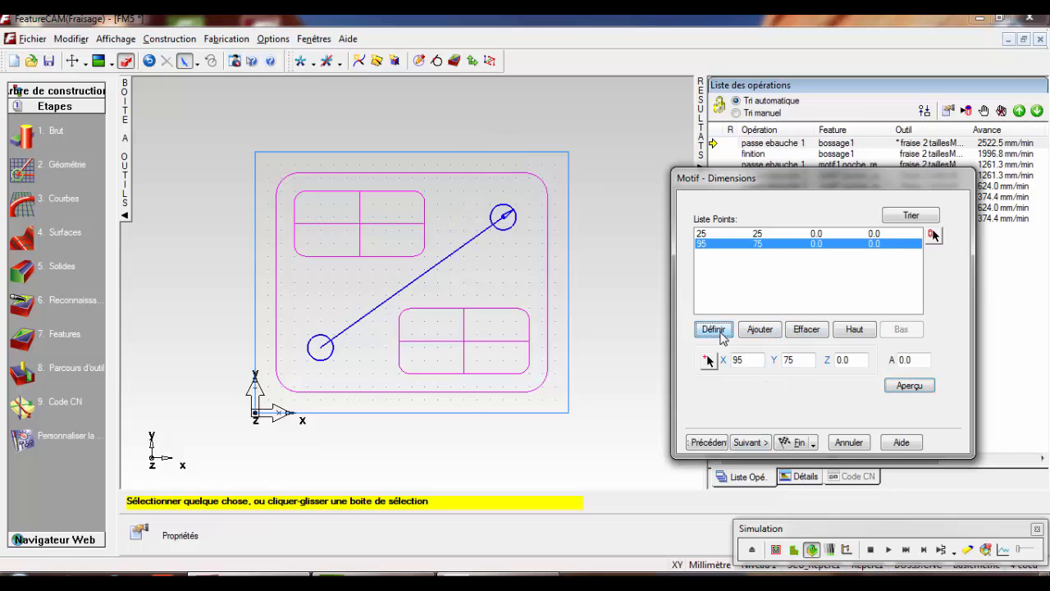
click(748, 443)
click(796, 443)
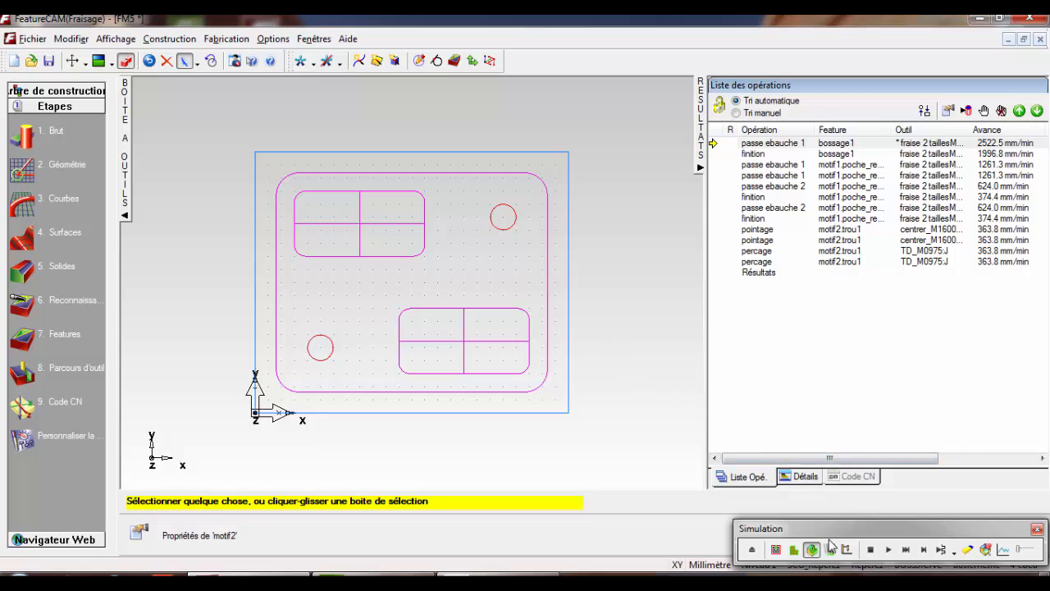
Run the 3D machining simulation of all features in isometric view and rotate the machined part to inspect the pockets and holes.
right_click(632, 365)
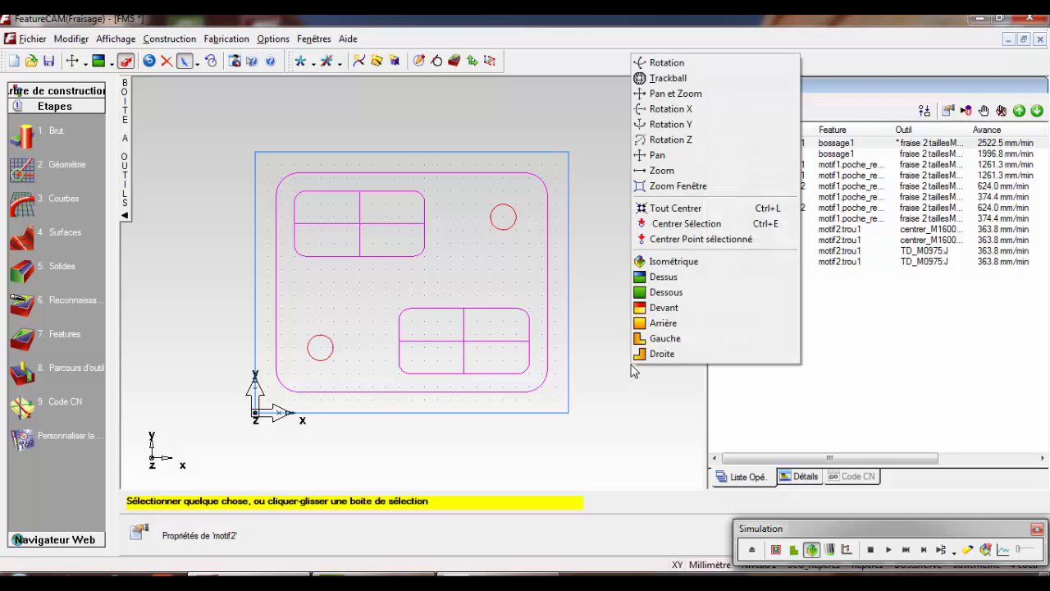
click(674, 261)
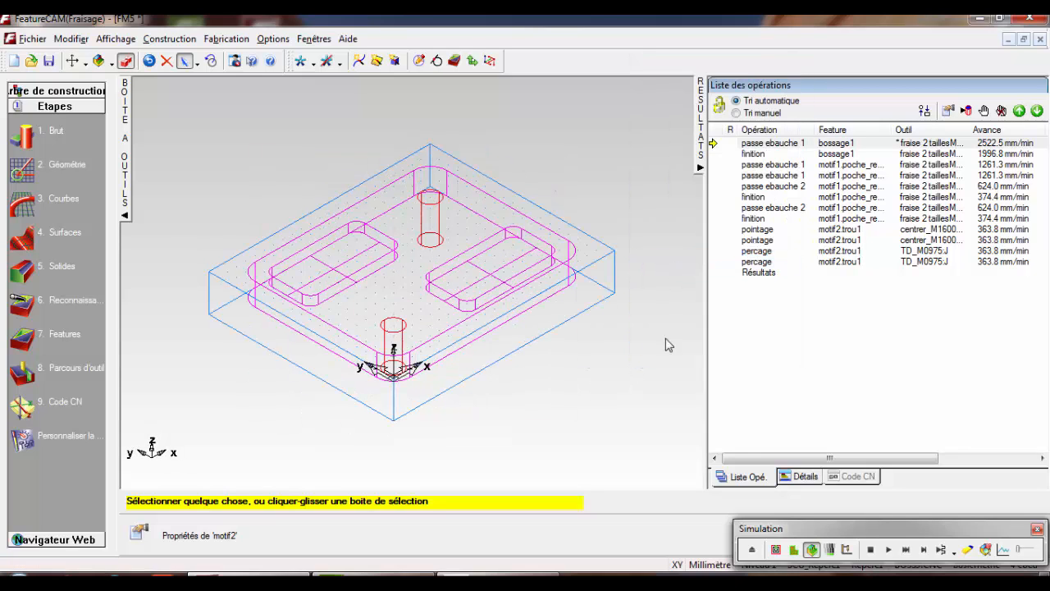
click(888, 551)
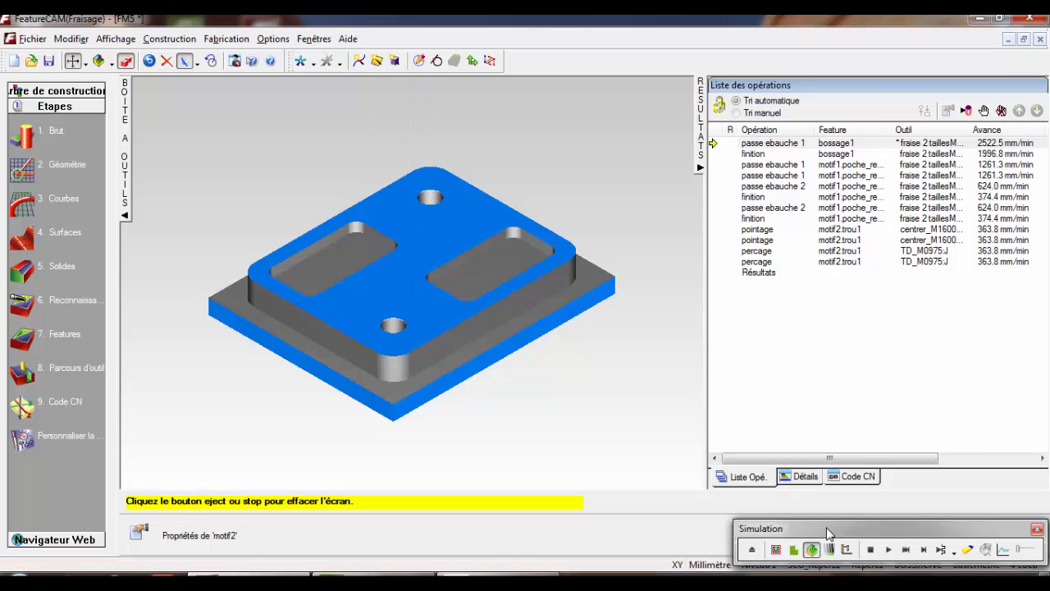
right_click(562, 391)
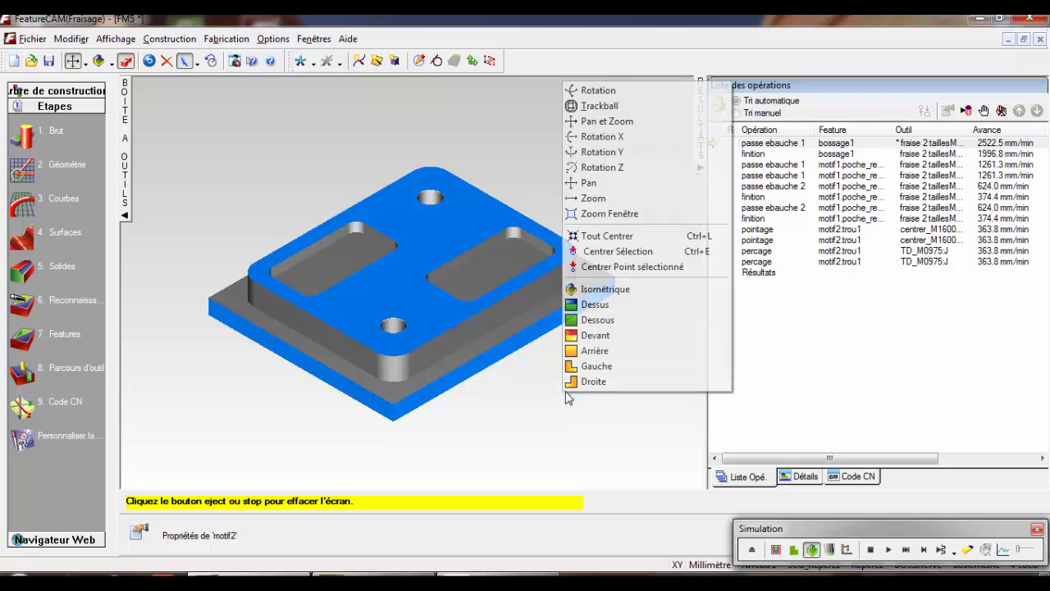
click(598, 90)
drag(537, 386, 442, 446)
drag(296, 279, 199, 374)
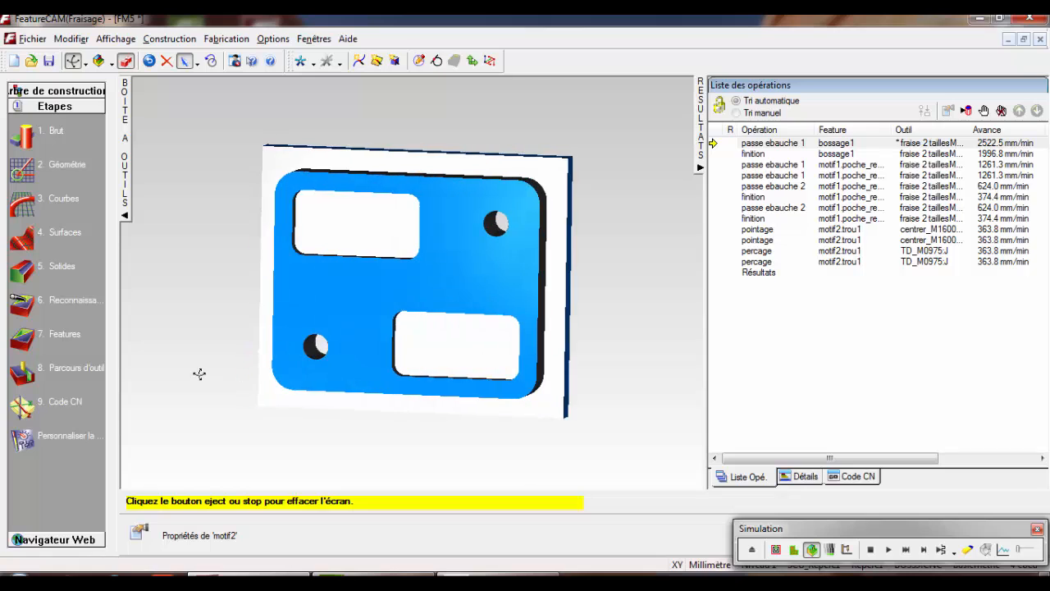
Display the generated NC code and review its opening lines.
click(848, 477)
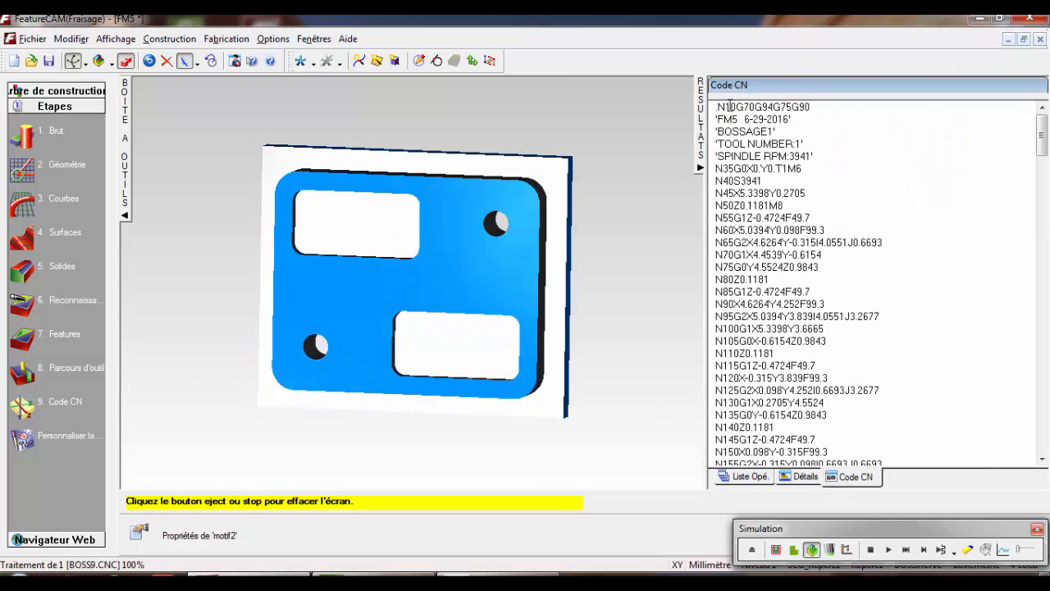
drag(722, 107, 985, 512)
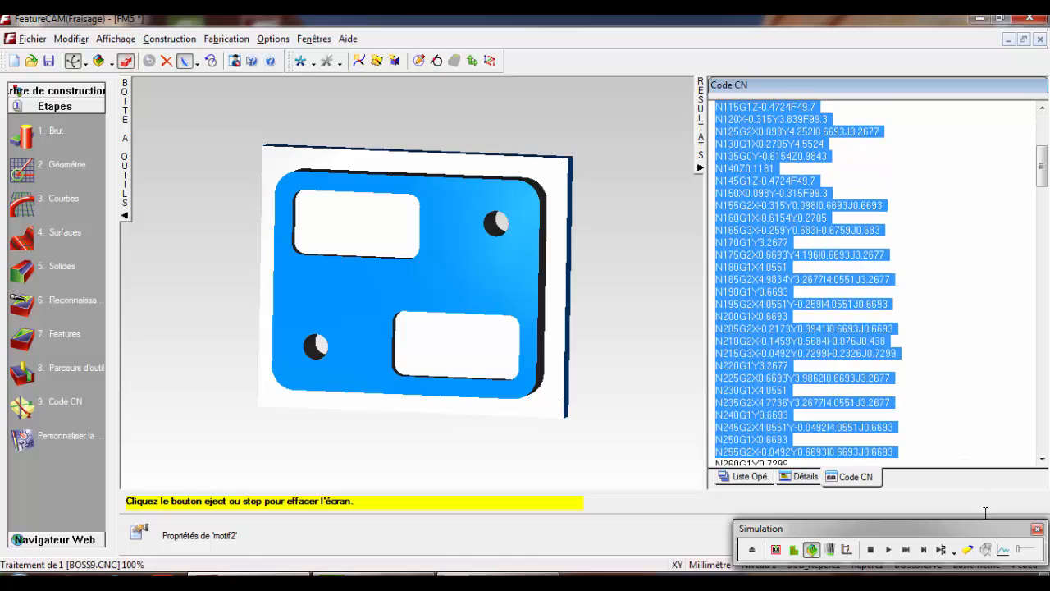
drag(1044, 168, 1043, 123)
click(881, 193)
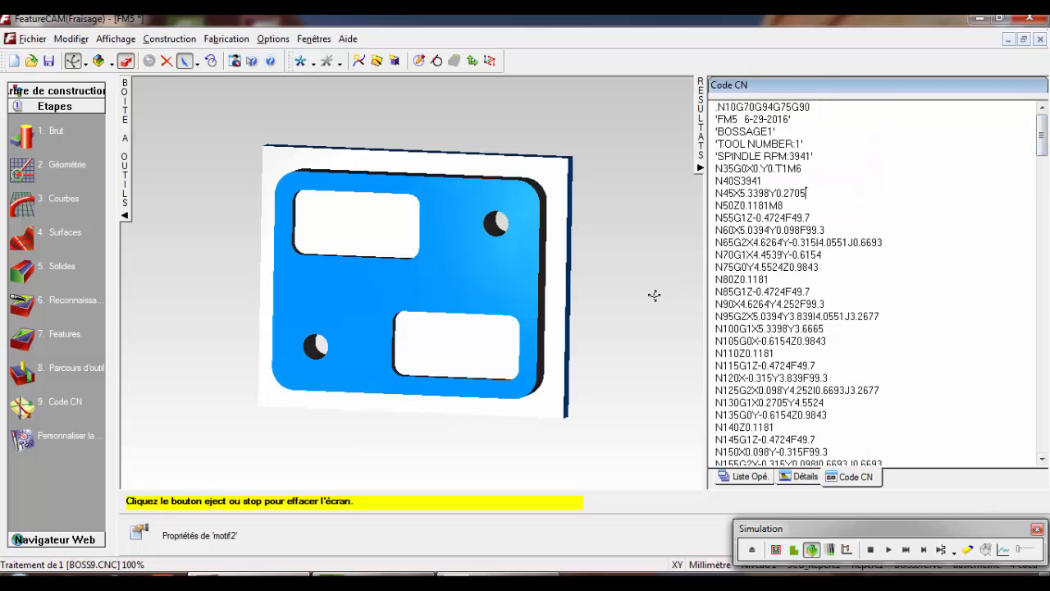
Return to the top view and clear the simulation result.
right_click(601, 324)
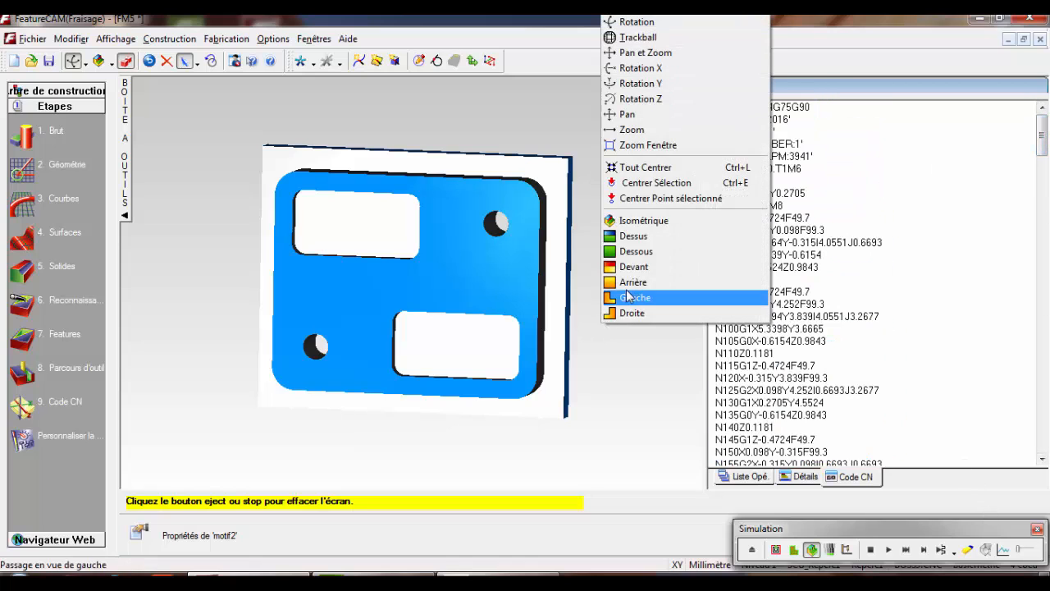
click(652, 236)
click(871, 549)
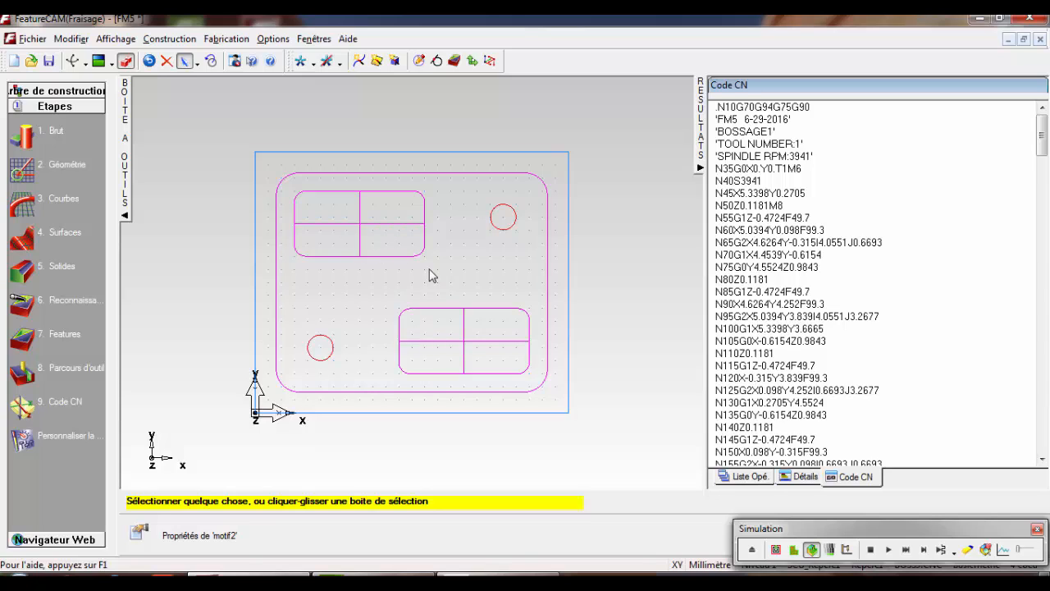
click(20, 212)
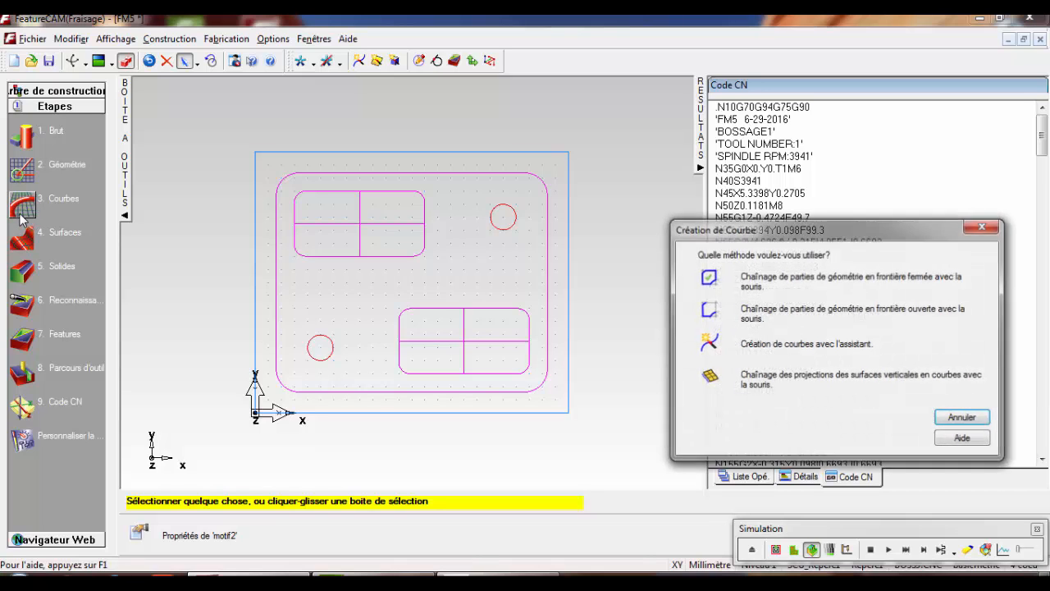
click(702, 342)
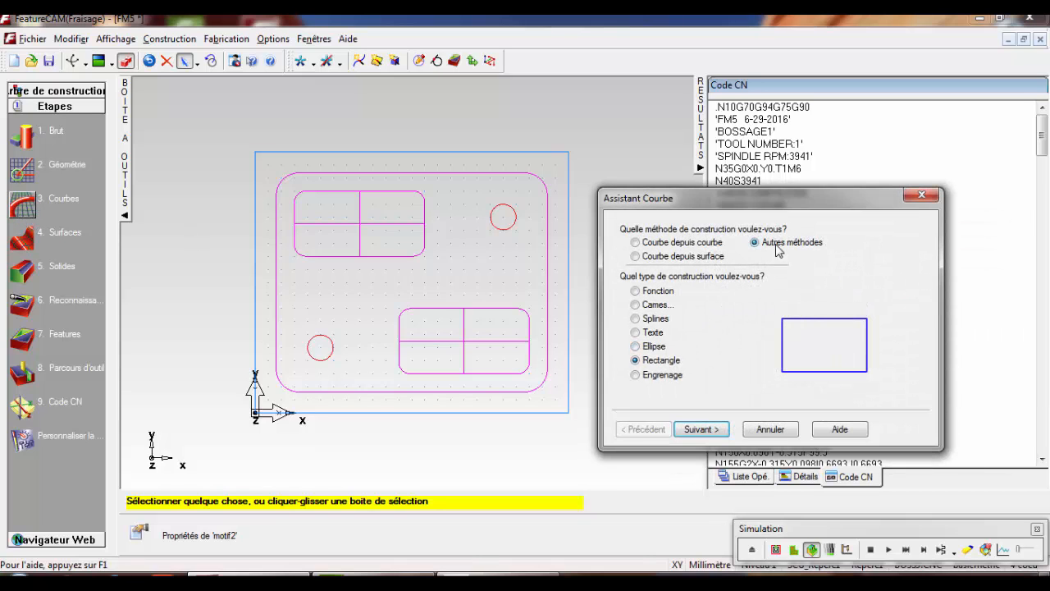
click(770, 430)
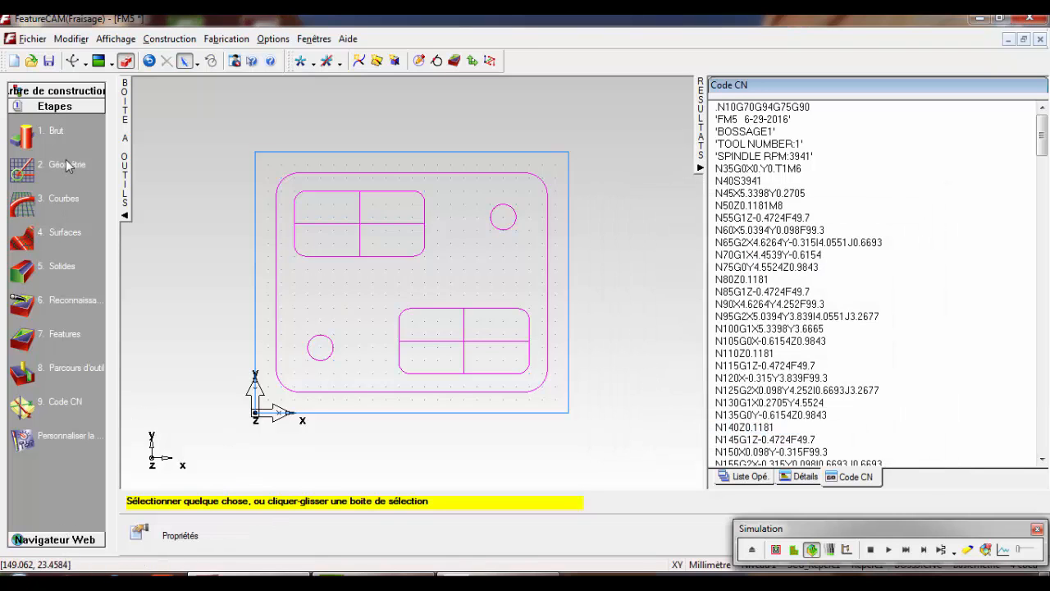
Delete the pocket pattern motif1 and its remaining rectangular pocket poche_rect1, keeping the boss and the hole pattern.
click(66, 97)
click(91, 147)
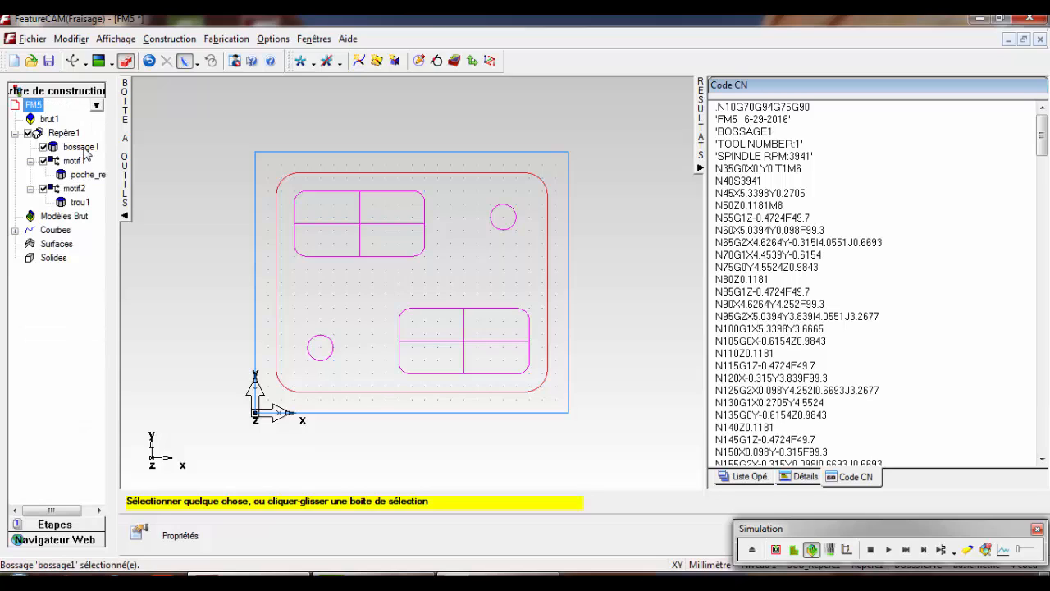
click(102, 176)
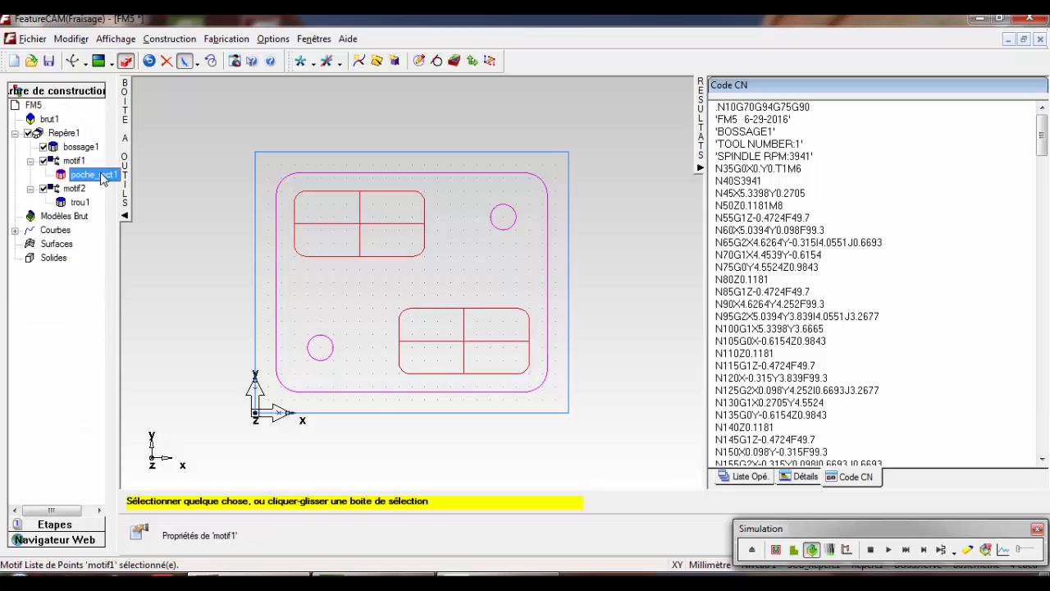
right_click(98, 183)
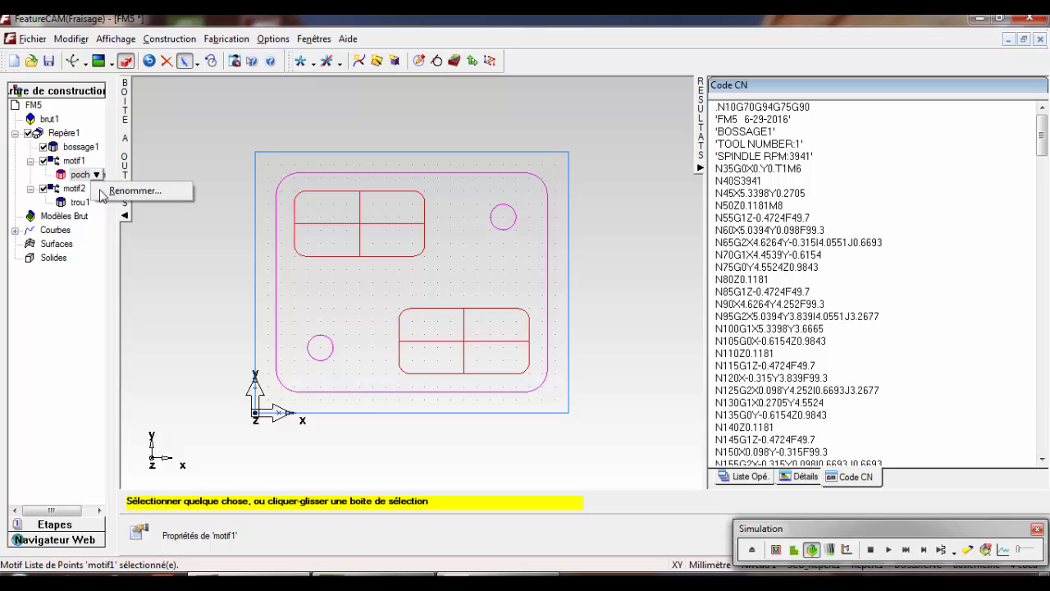
click(98, 174)
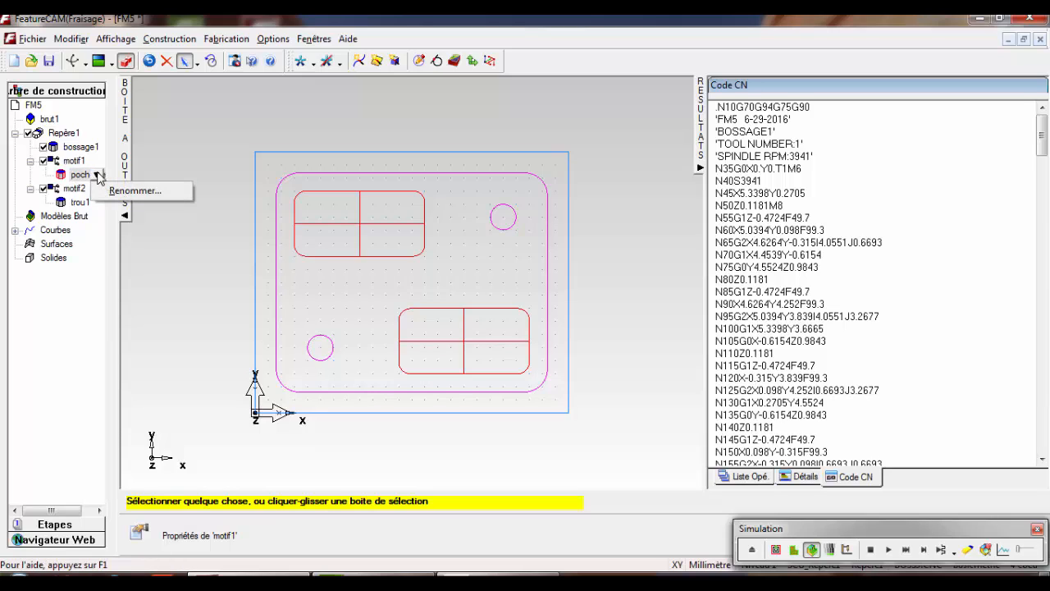
click(79, 190)
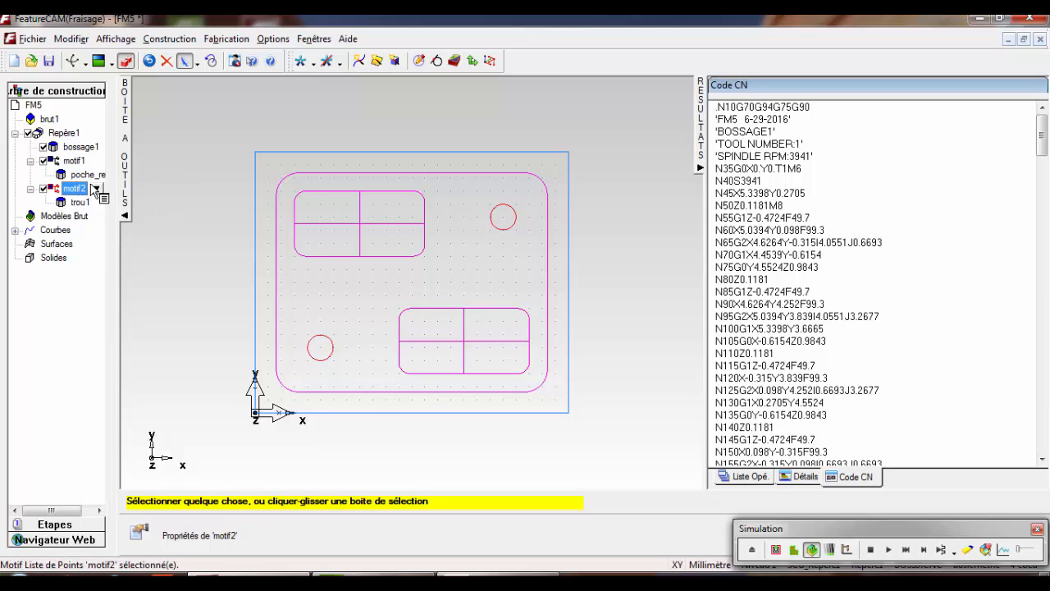
click(74, 163)
click(96, 162)
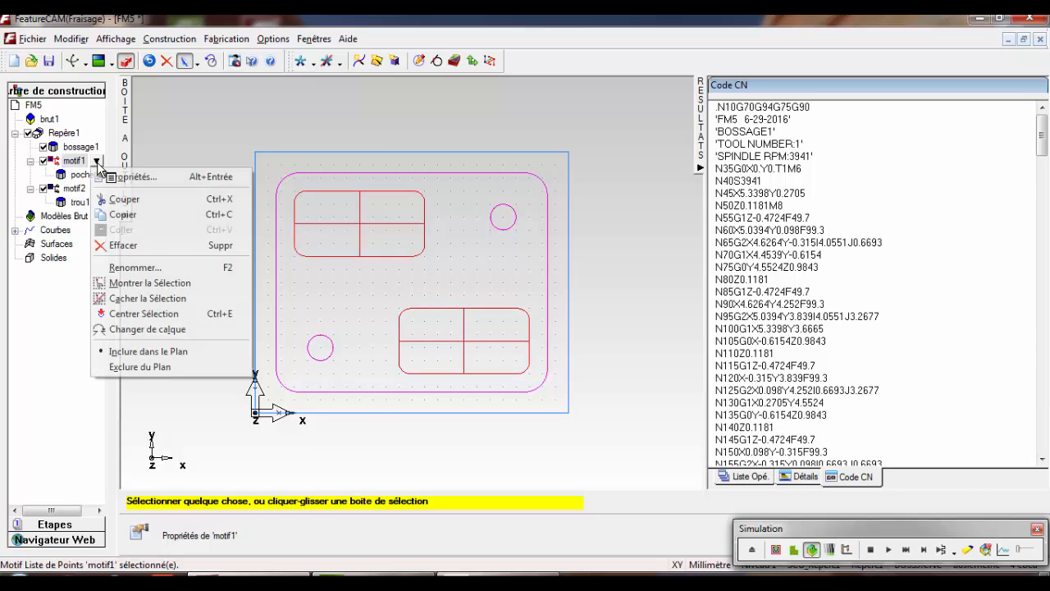
click(123, 241)
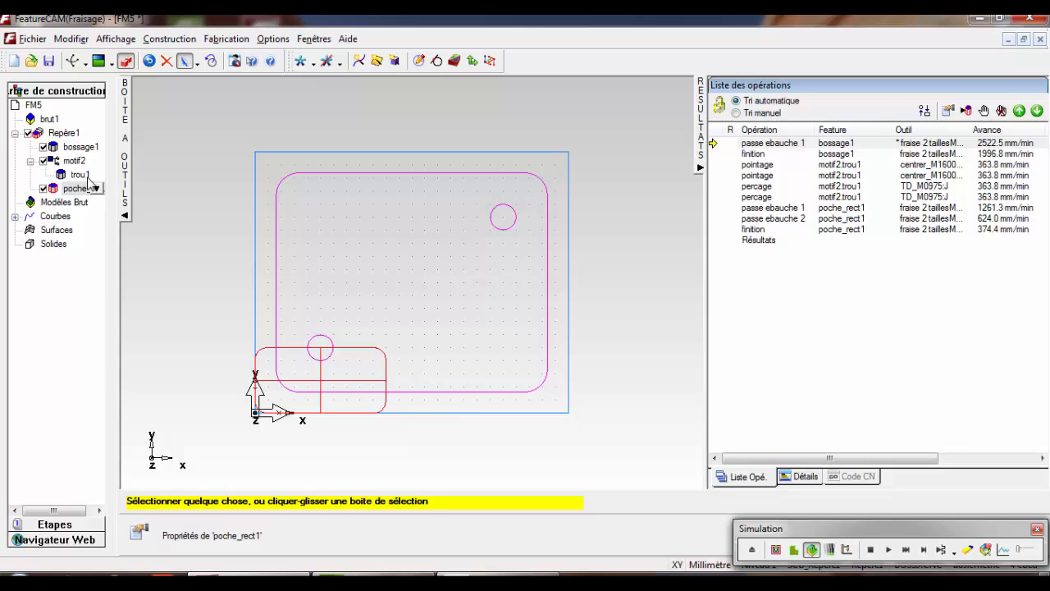
right_click(86, 189)
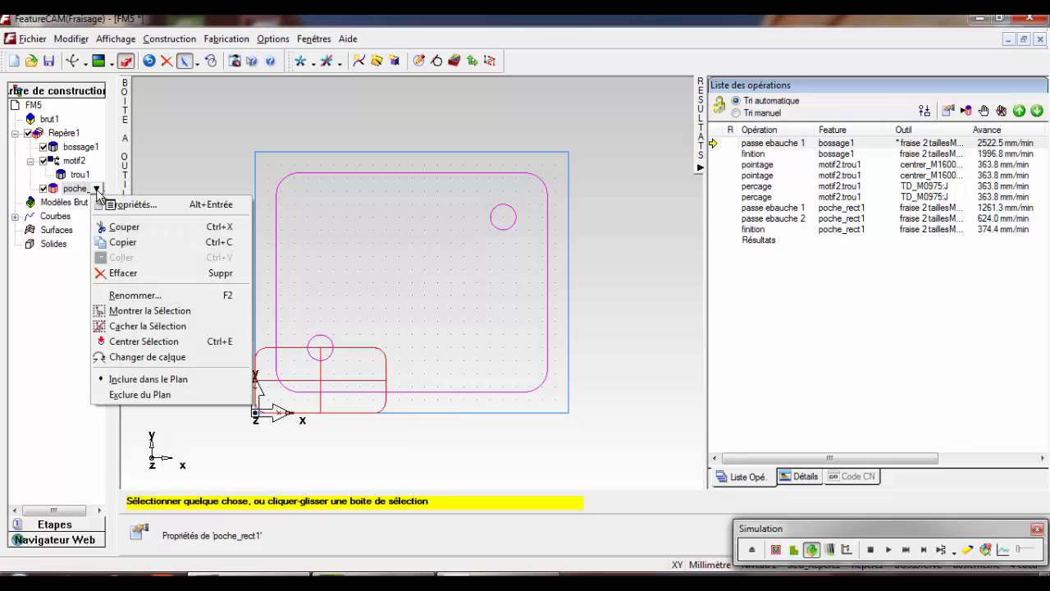
click(131, 273)
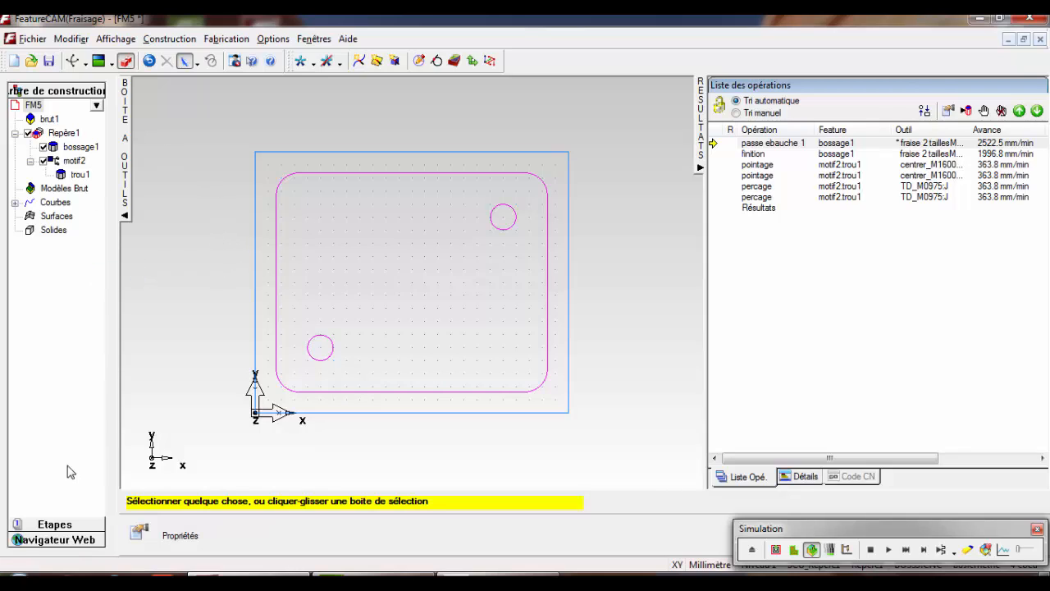
Draw a closed rectangle of connected lines through the grid points (20, 80), (65, 80), (65, 50) and (20, 50).
click(51, 521)
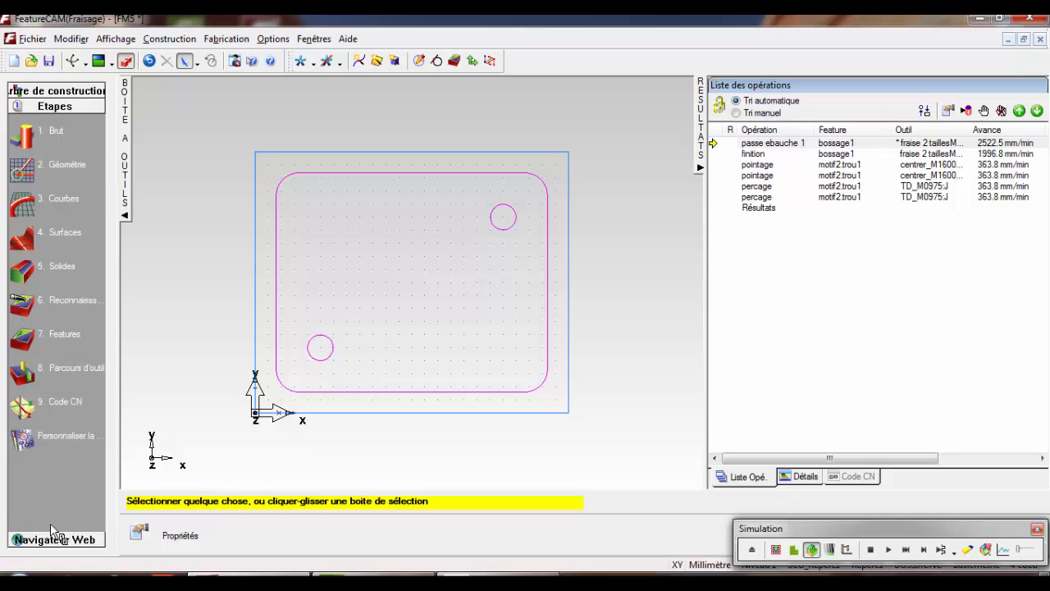
click(22, 170)
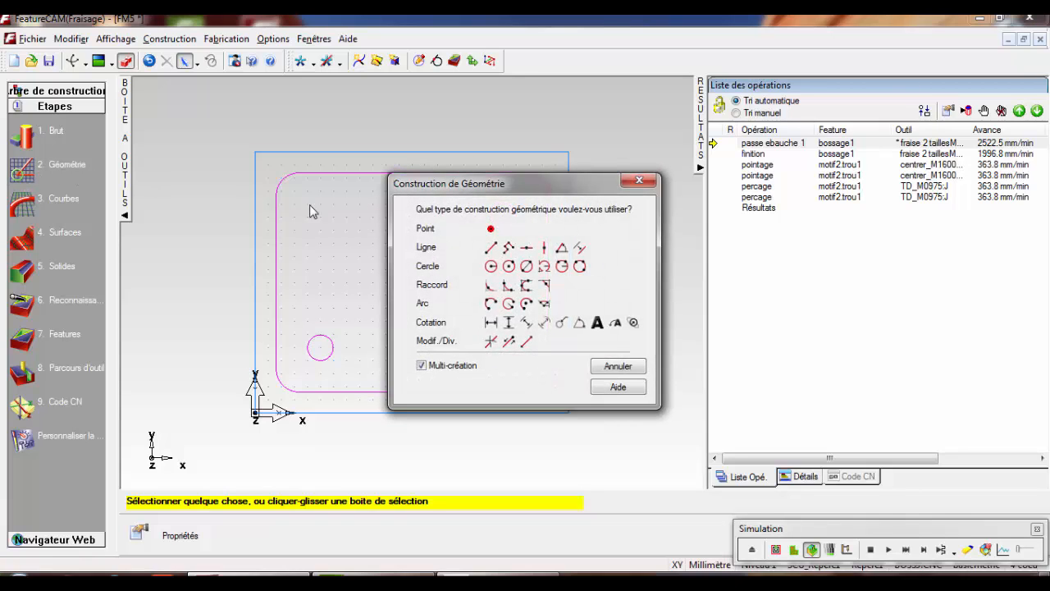
click(509, 248)
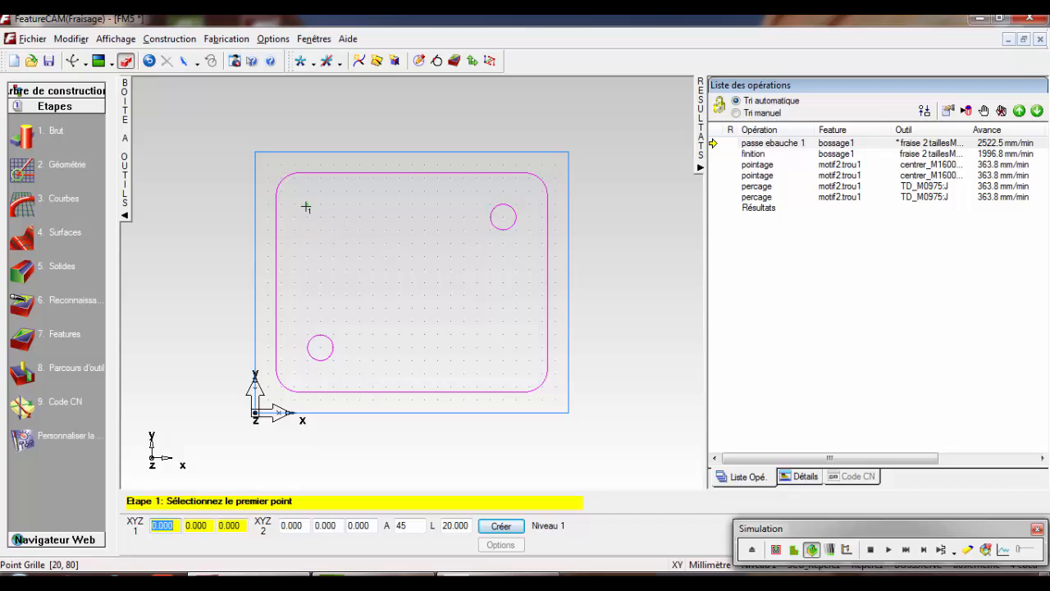
click(306, 206)
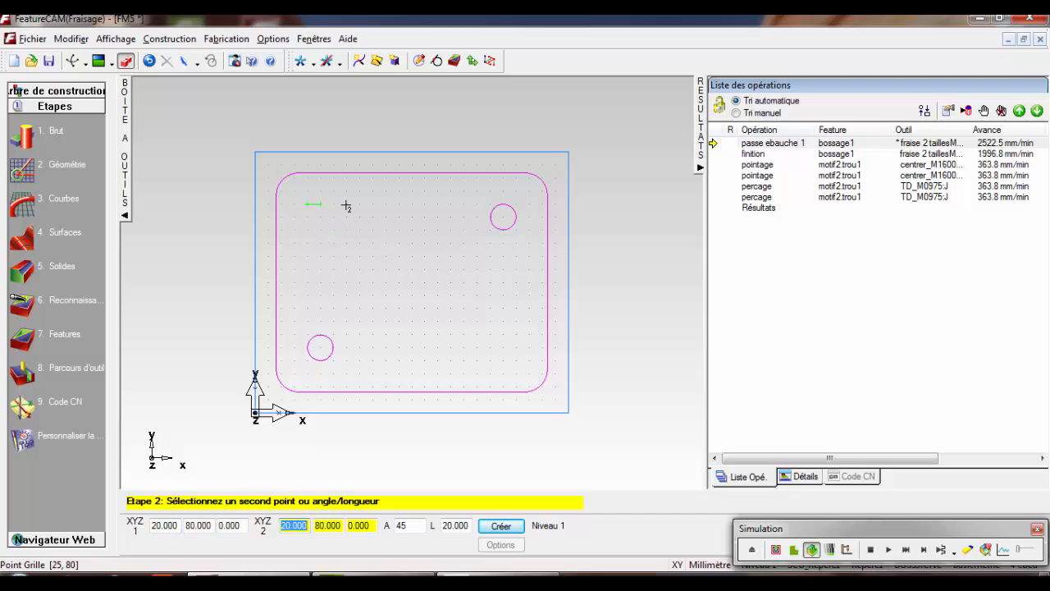
click(424, 204)
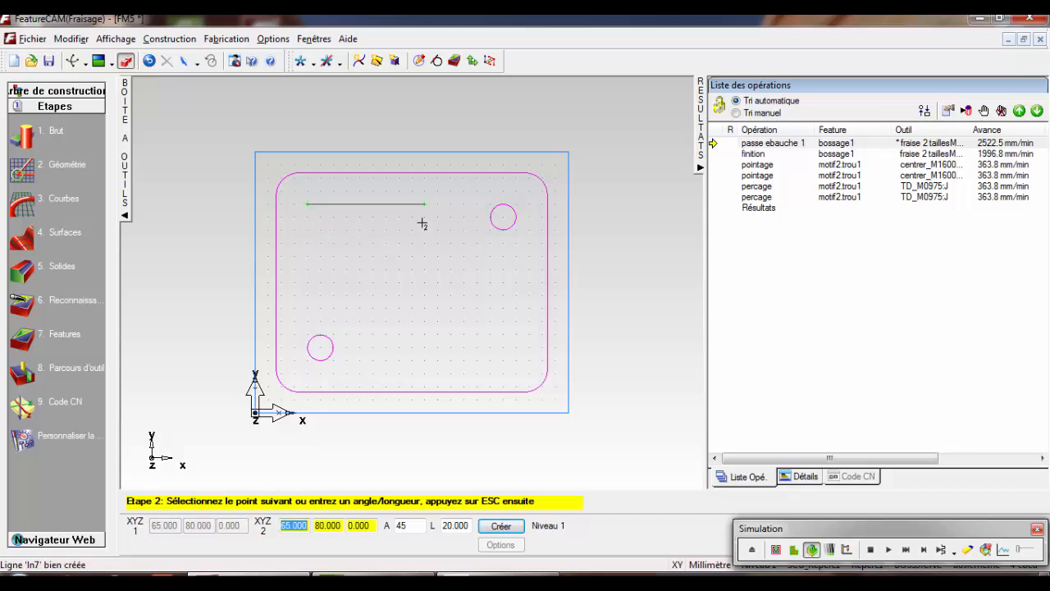
click(424, 281)
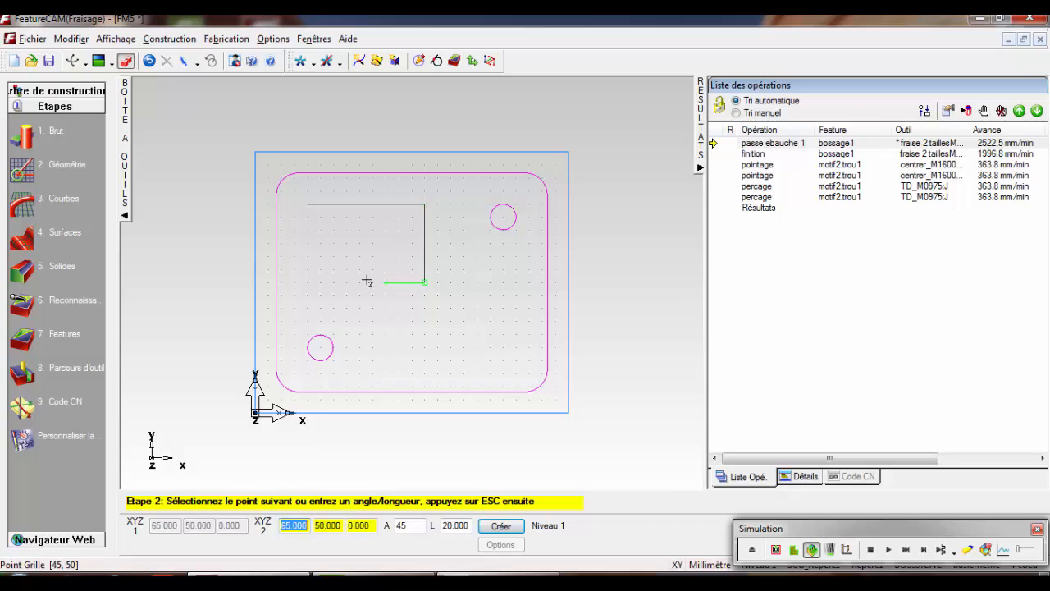
click(308, 282)
click(307, 205)
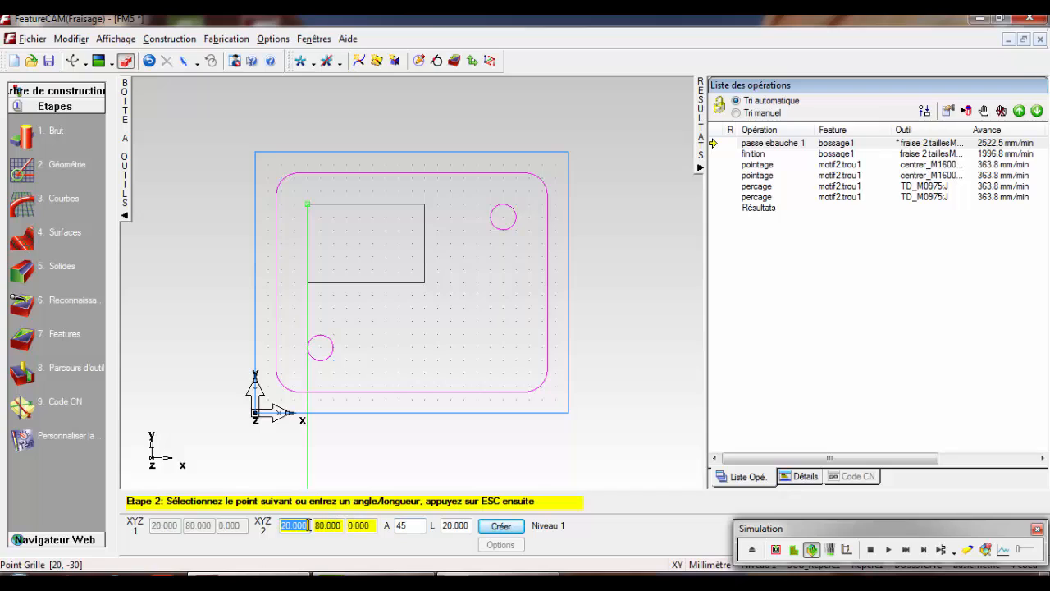
key(Escape)
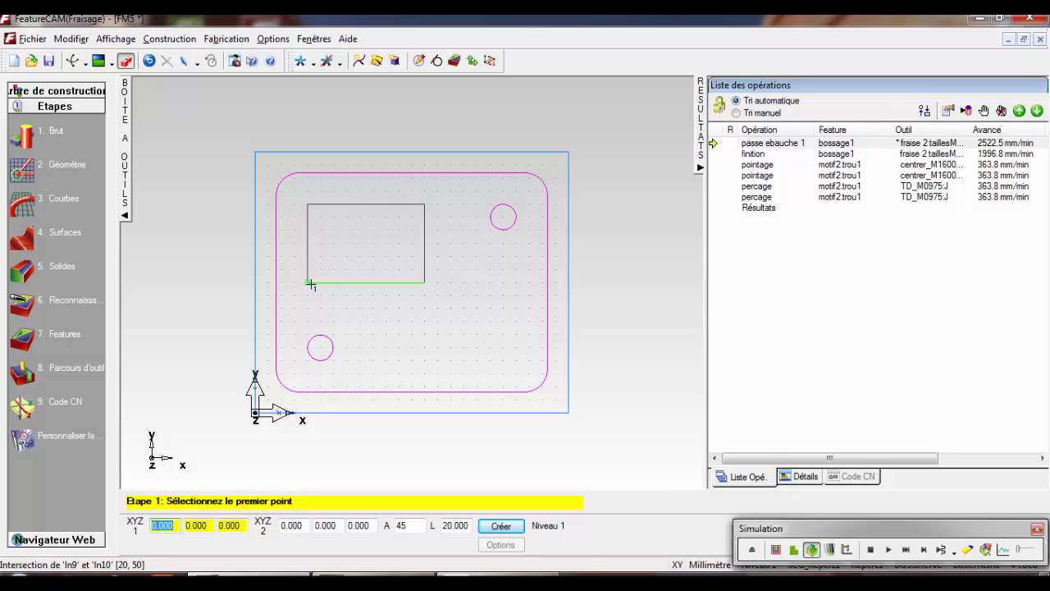
key(Escape)
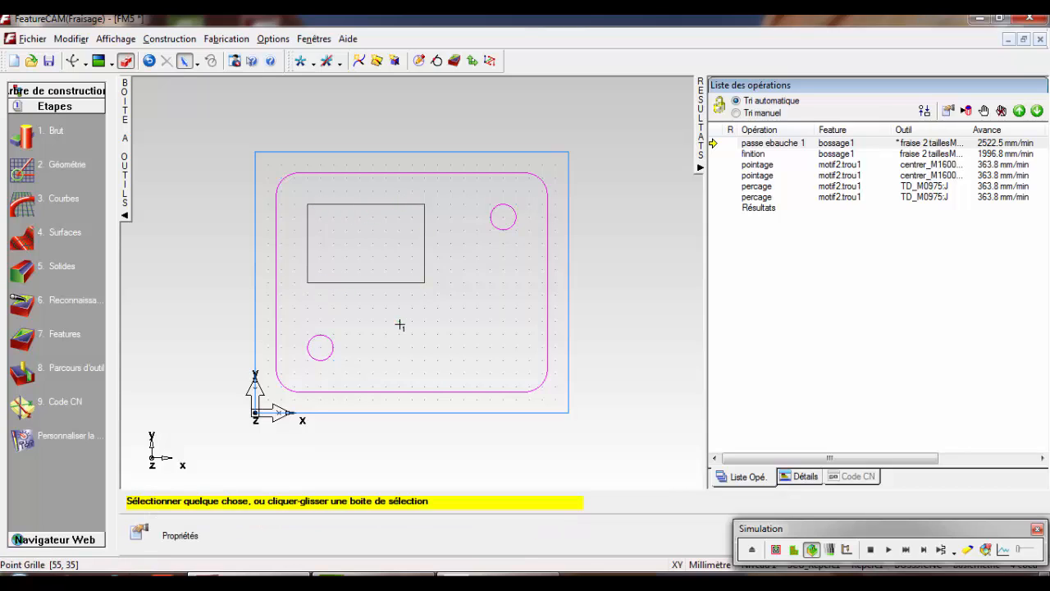
Round all four corners of the rectangle with corner fillets of radius 9.
click(23, 169)
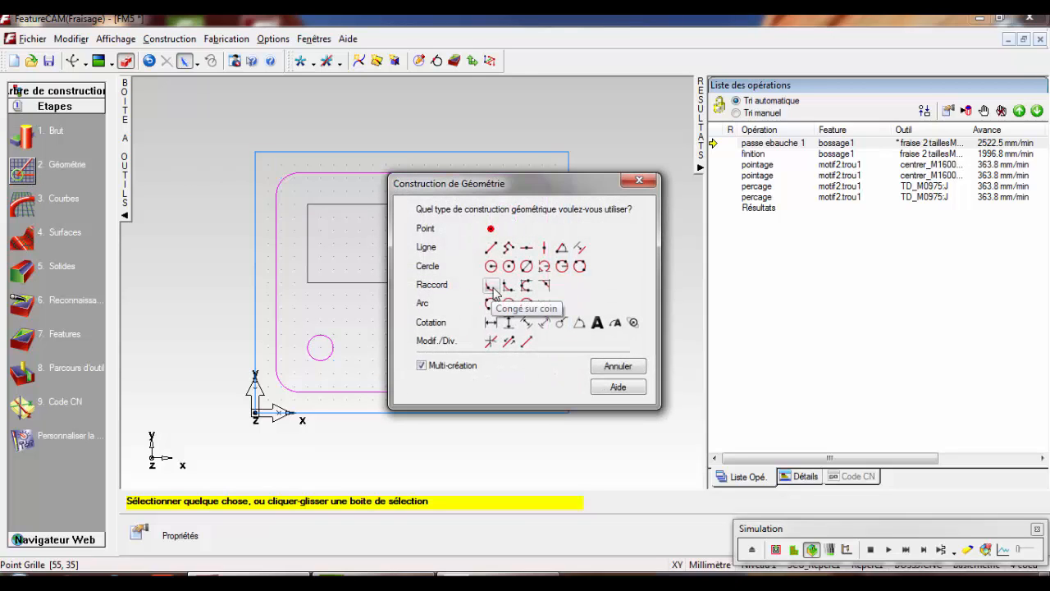
click(491, 287)
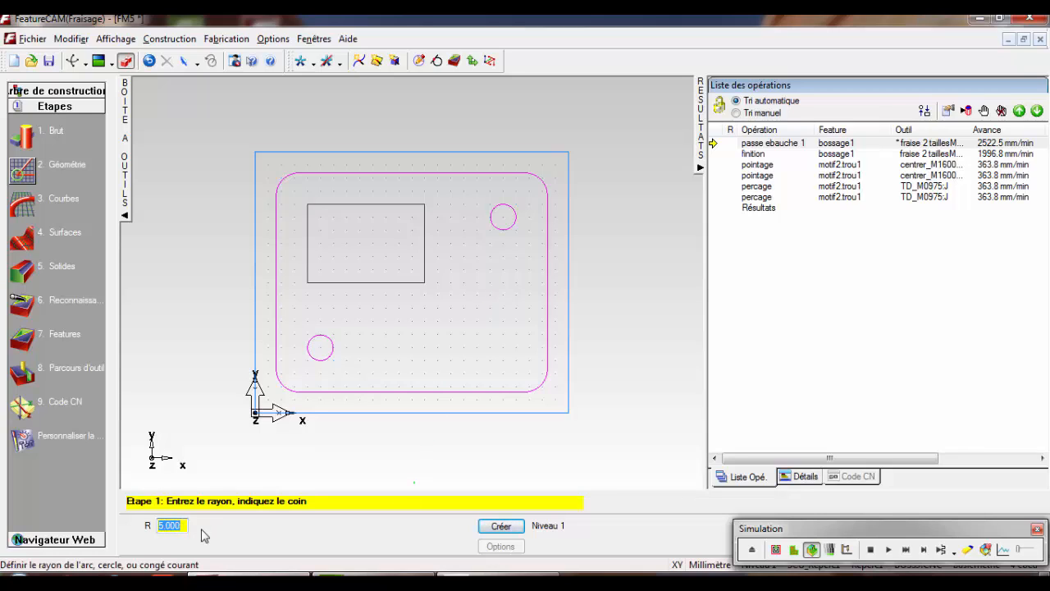
text(9)
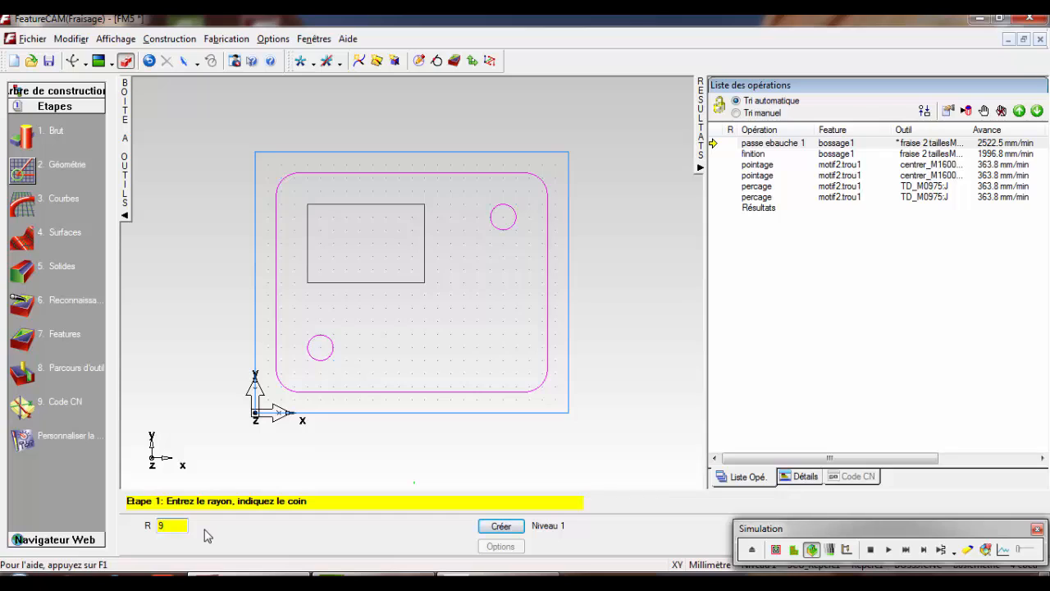
click(310, 220)
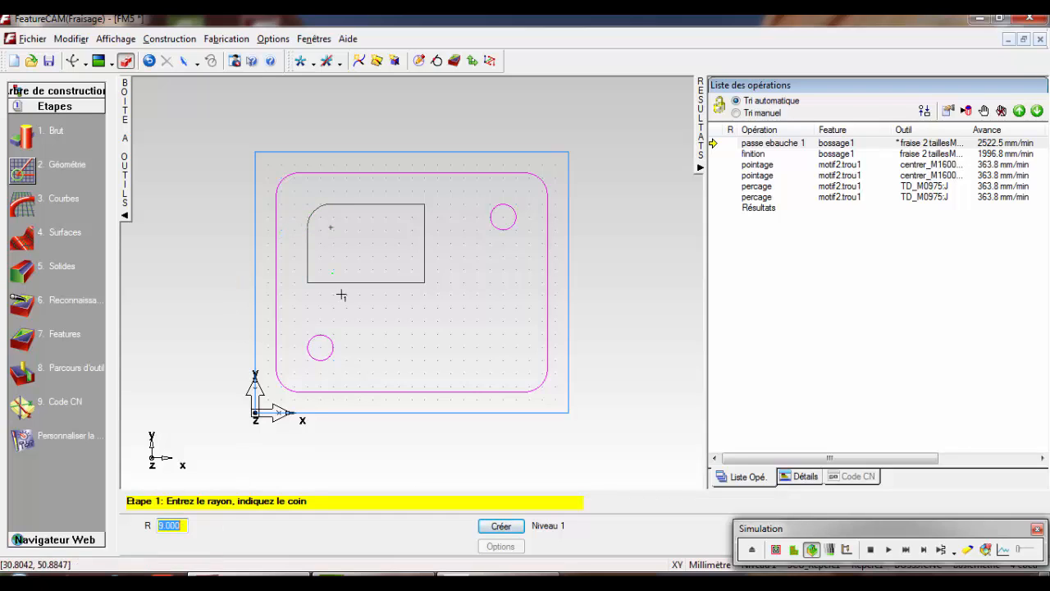
click(416, 216)
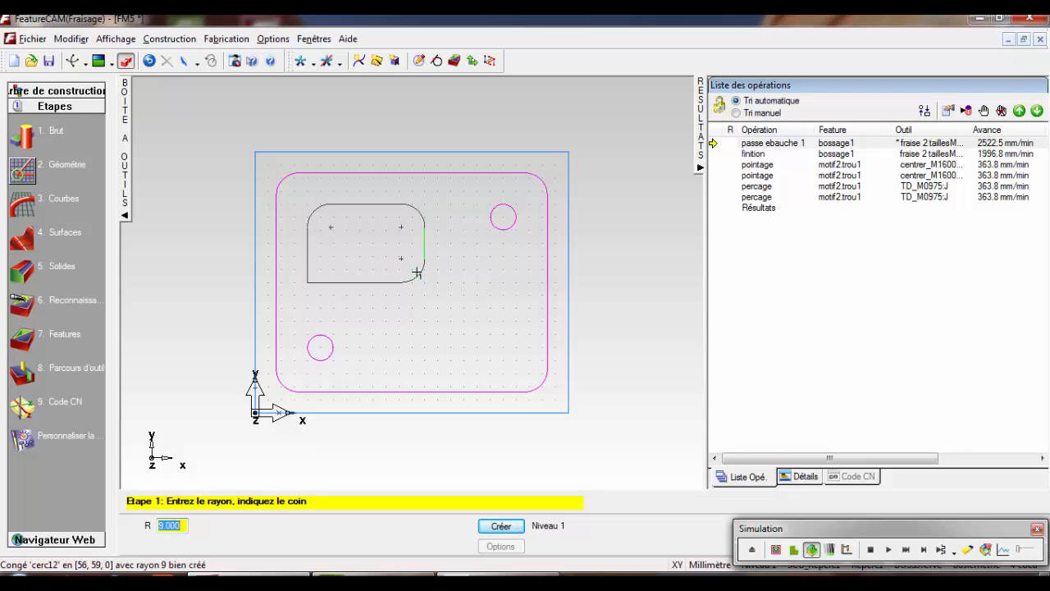
click(401, 282)
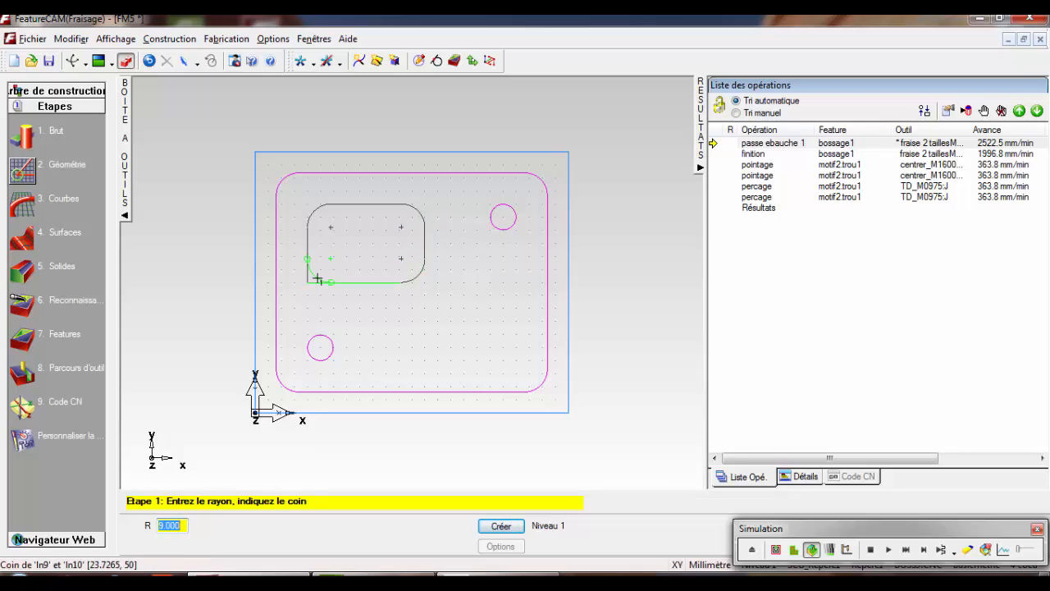
click(318, 278)
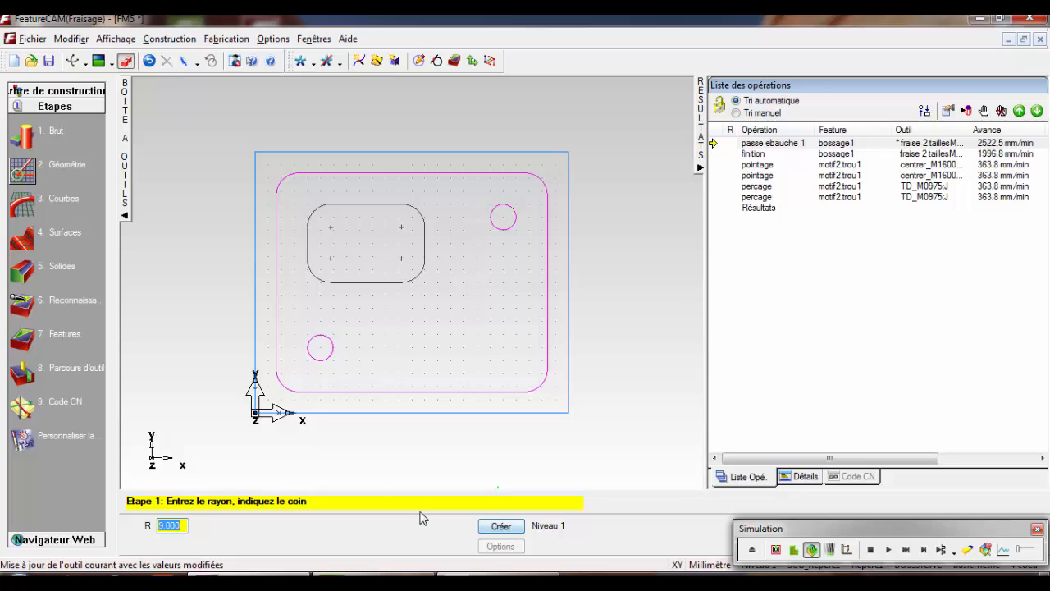
key(Escape)
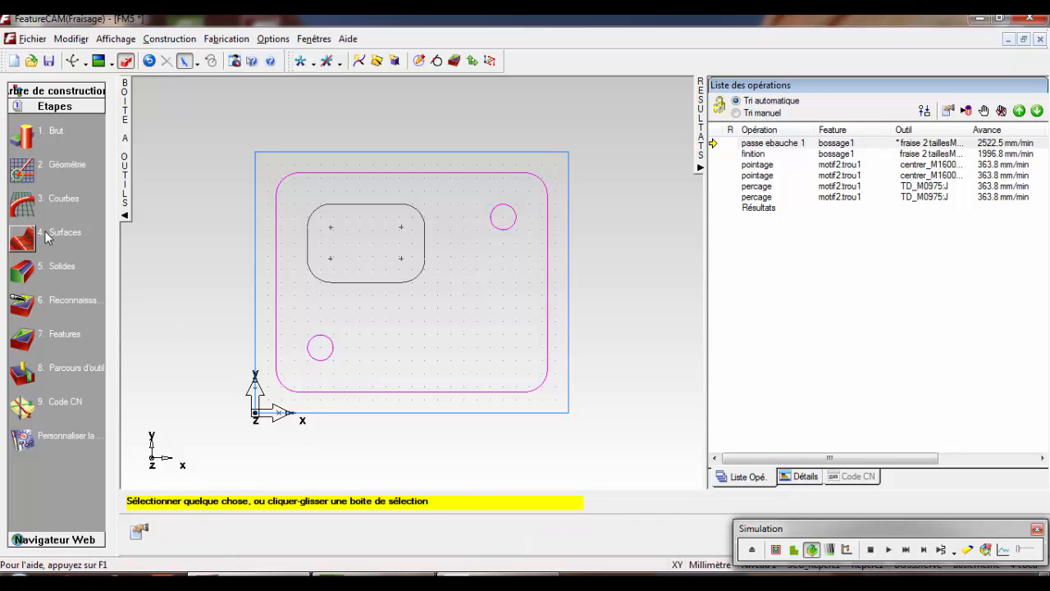
Chain the rounded rectangle's lines and arcs into a closed curve and create it.
click(23, 205)
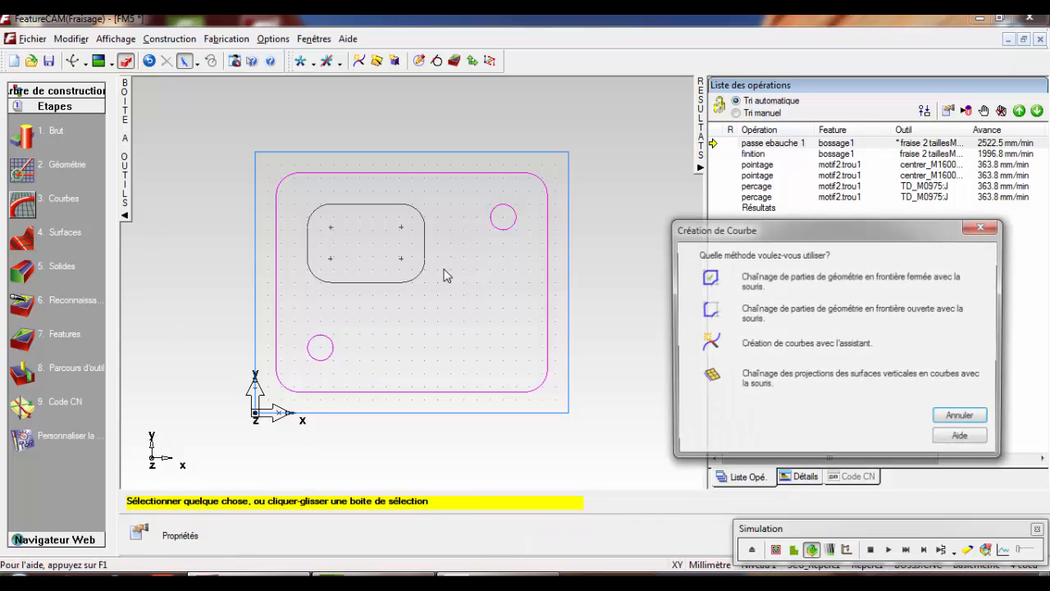
click(709, 279)
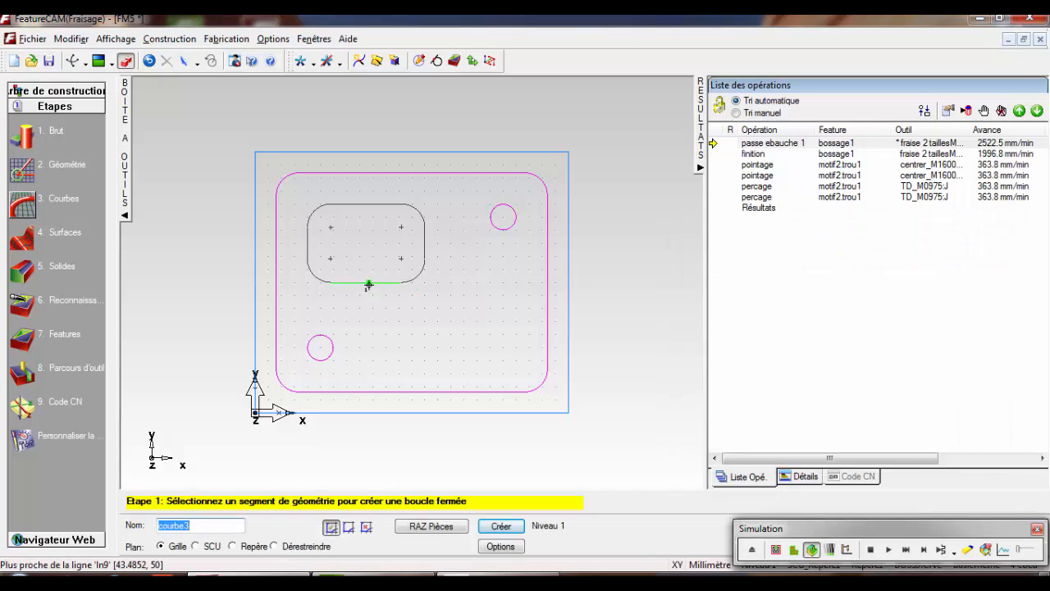
click(368, 282)
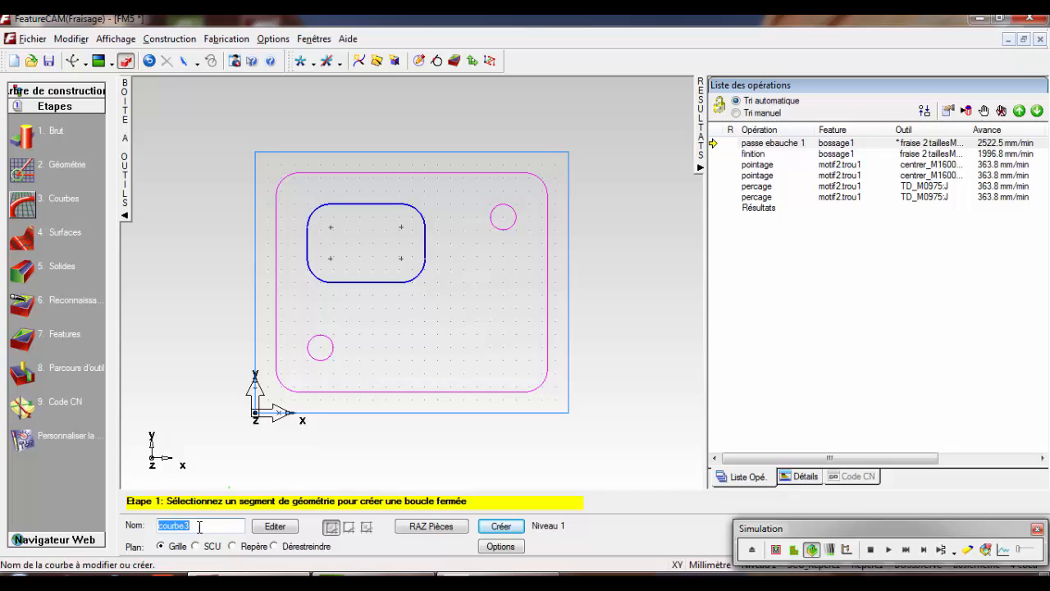
click(498, 527)
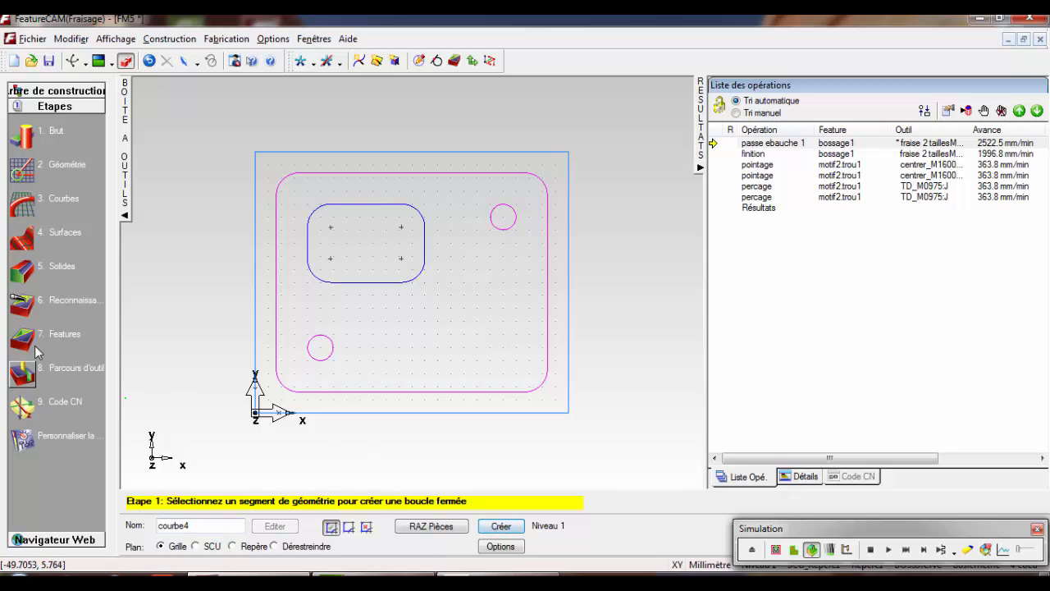
Create a pocket feature from the rounded-rectangle curve with Z offset 0, depth 10 and the default roughing and finishing strategies.
click(22, 343)
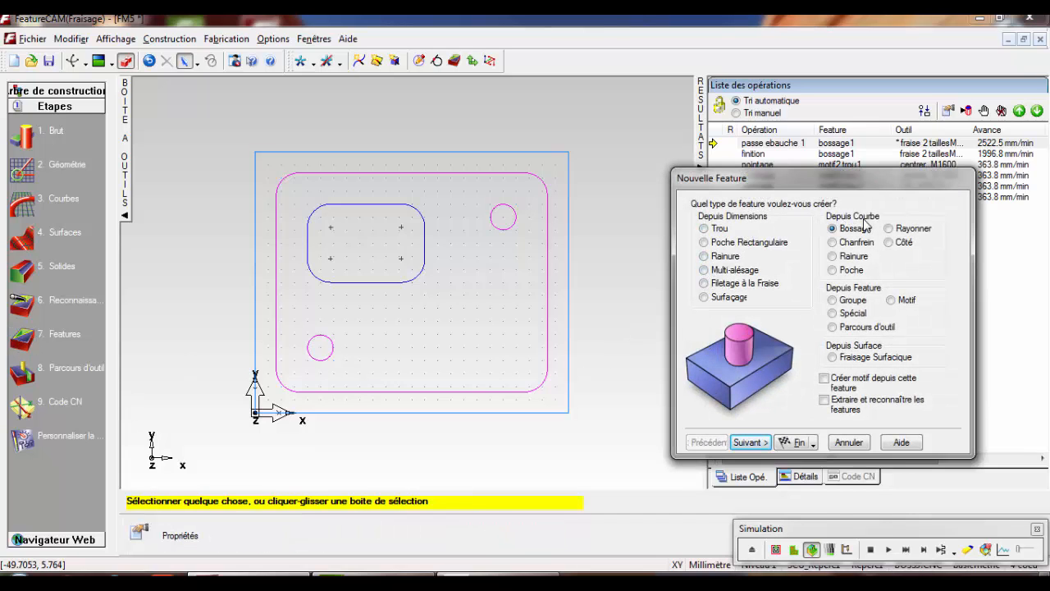
click(850, 274)
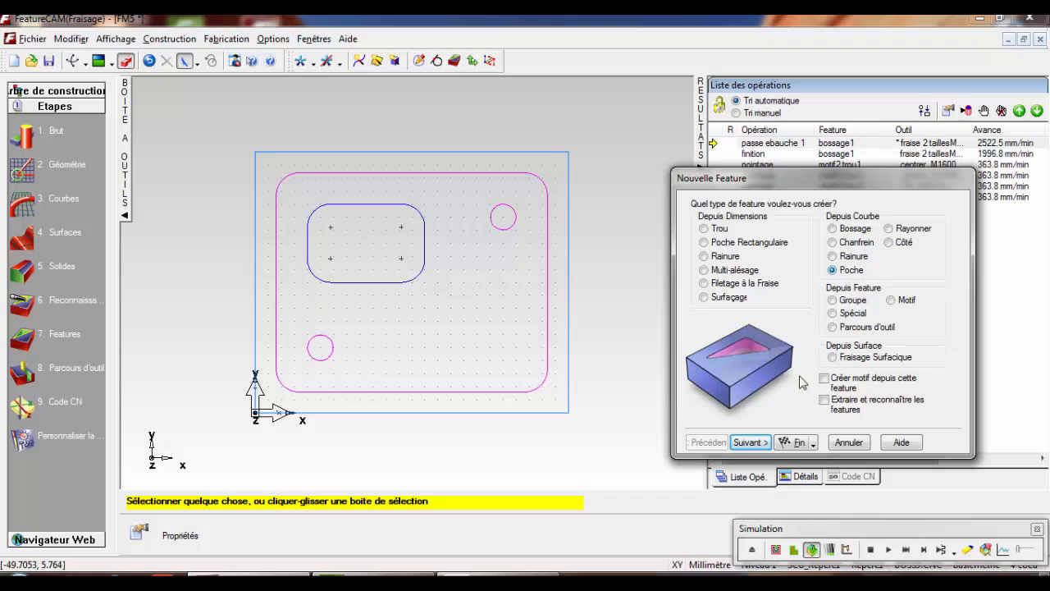
click(748, 443)
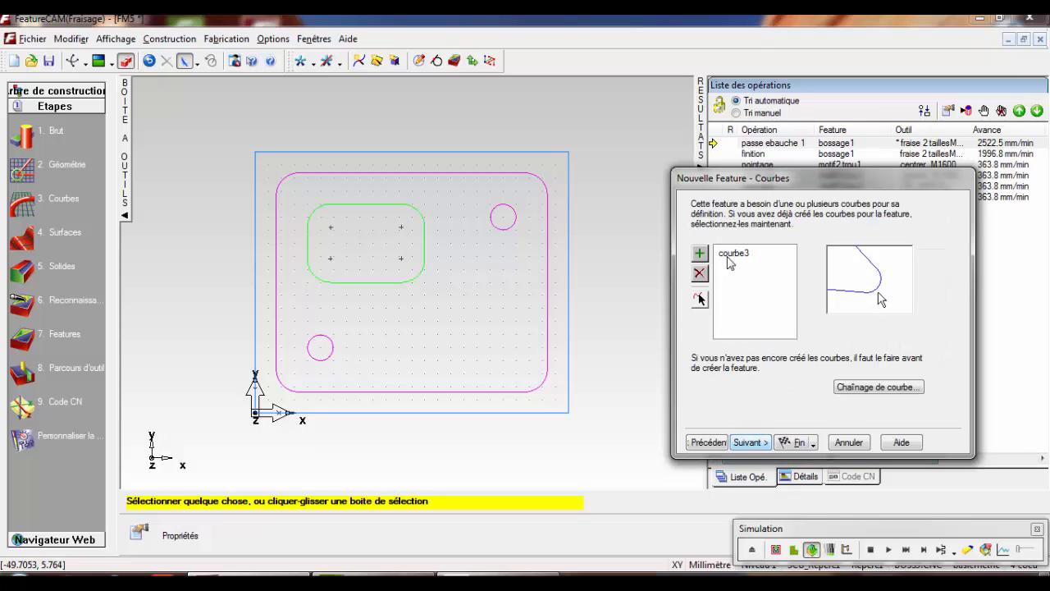
click(741, 443)
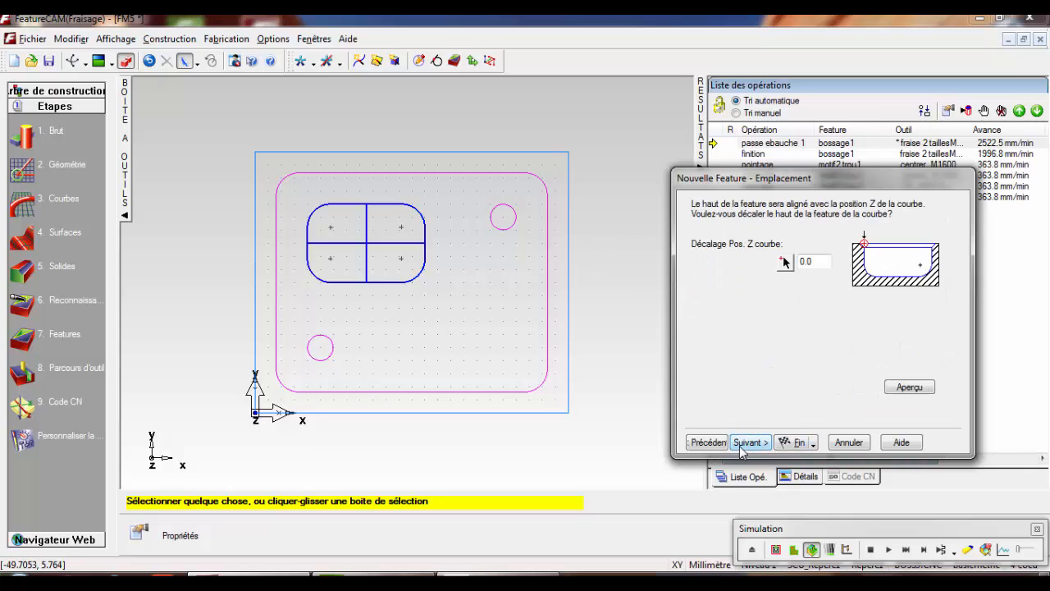
click(748, 443)
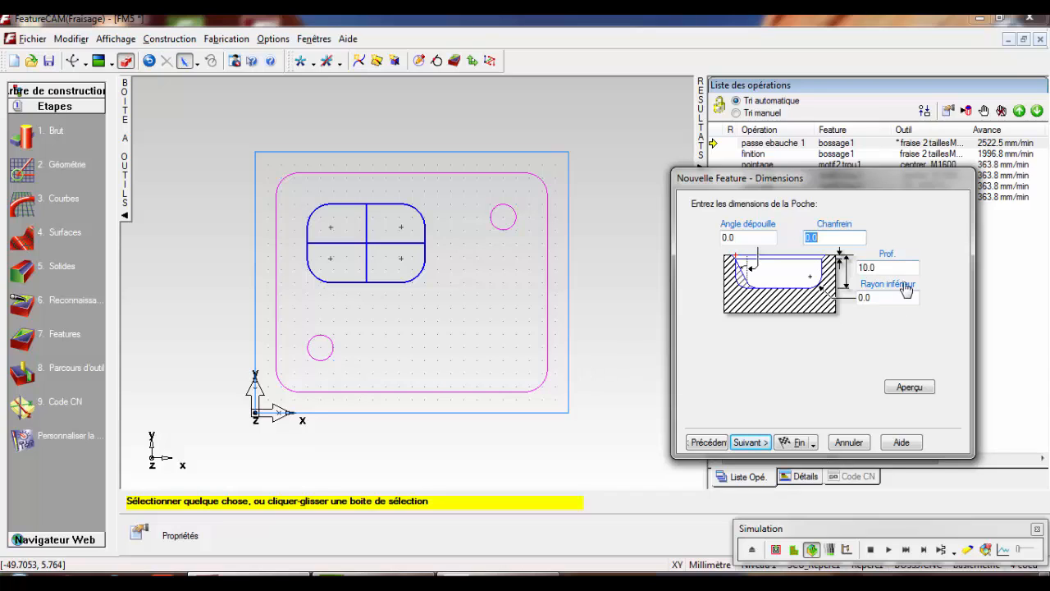
click(749, 443)
click(808, 443)
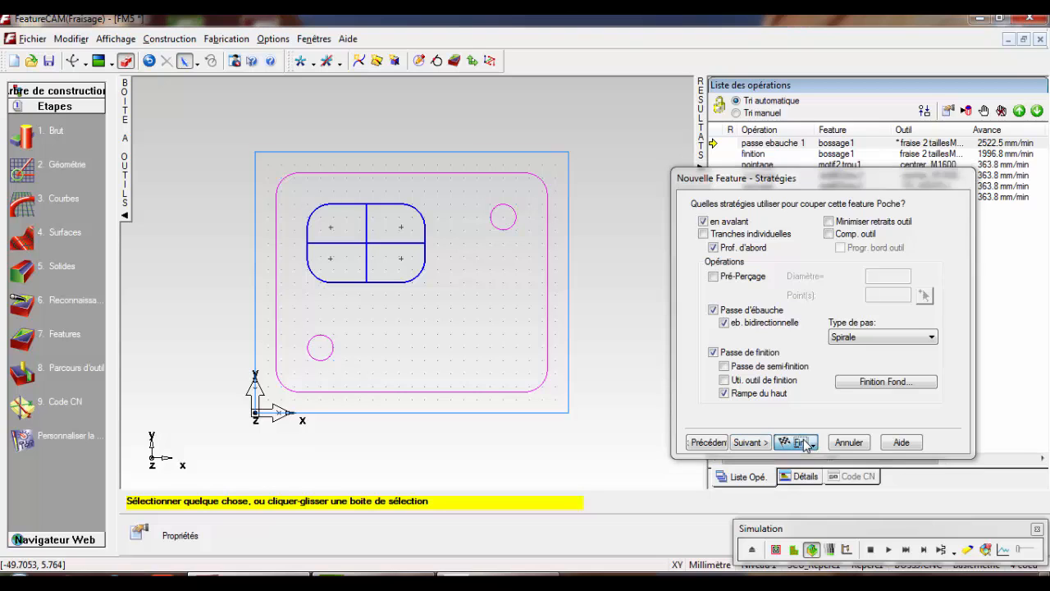
Run the 3D machining simulation in isometric view, stop it at the end and rotate the machined part to inspect the new pocket.
right_click(617, 298)
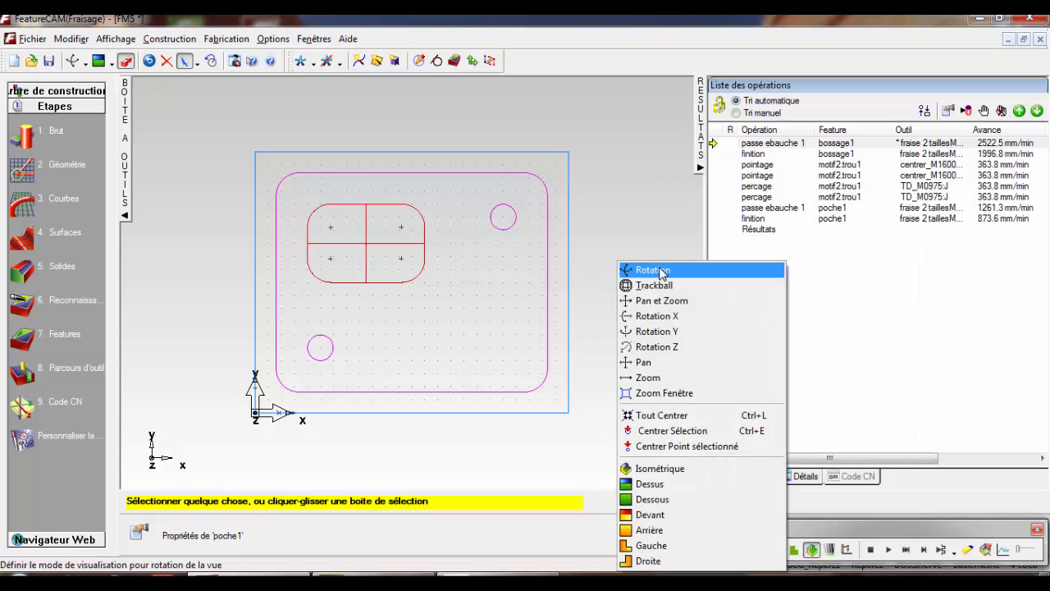
click(661, 468)
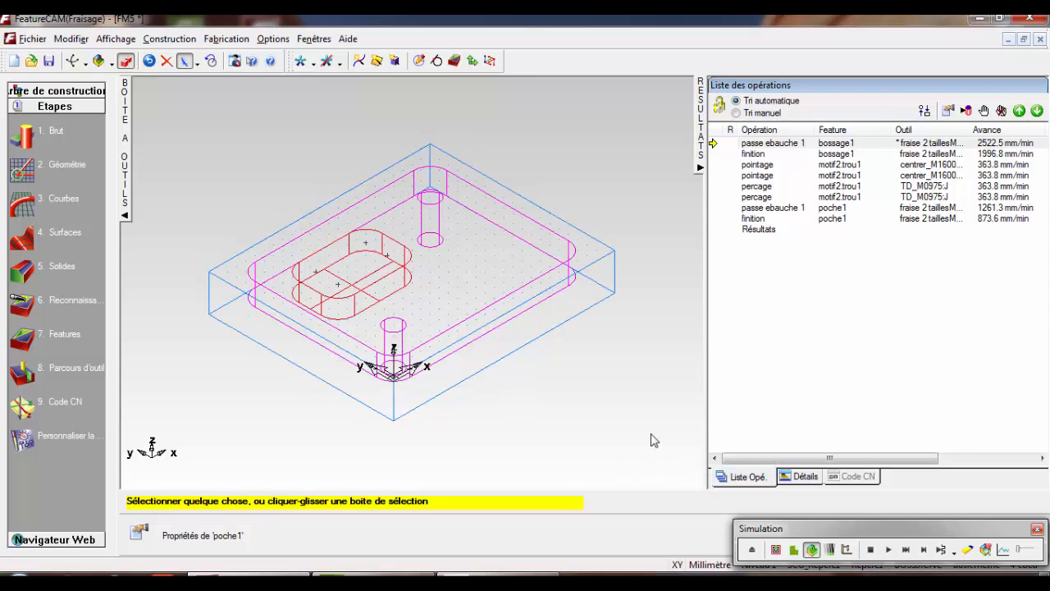
click(890, 549)
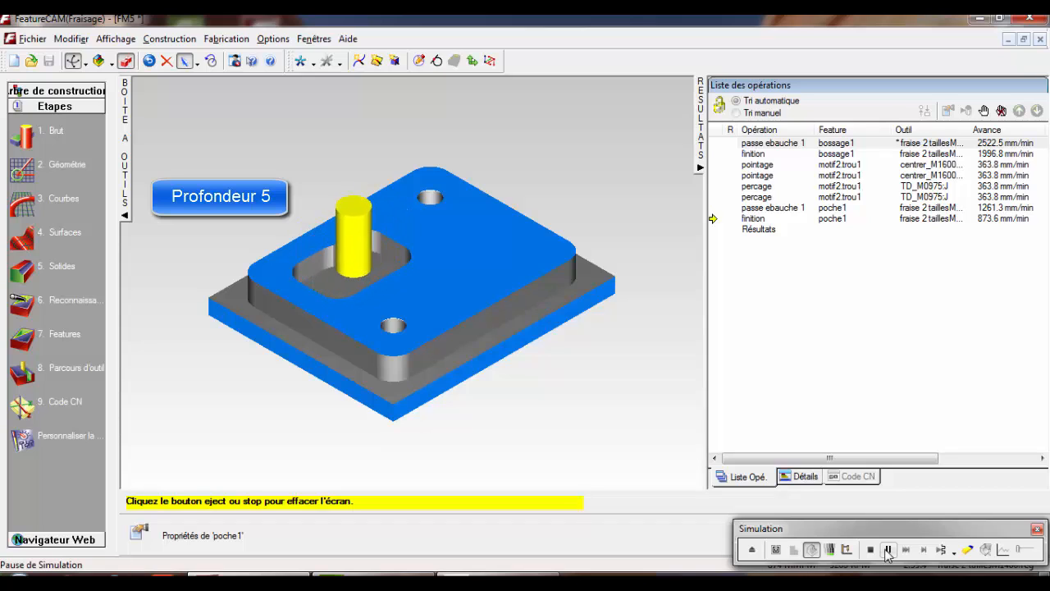
click(870, 549)
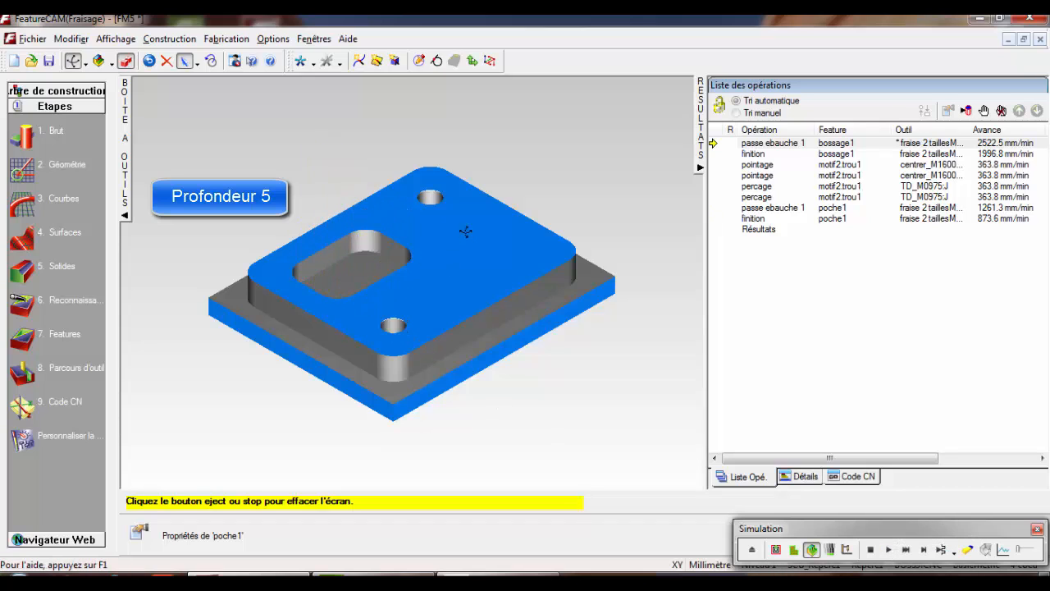
drag(388, 261, 277, 356)
drag(387, 267, 522, 358)
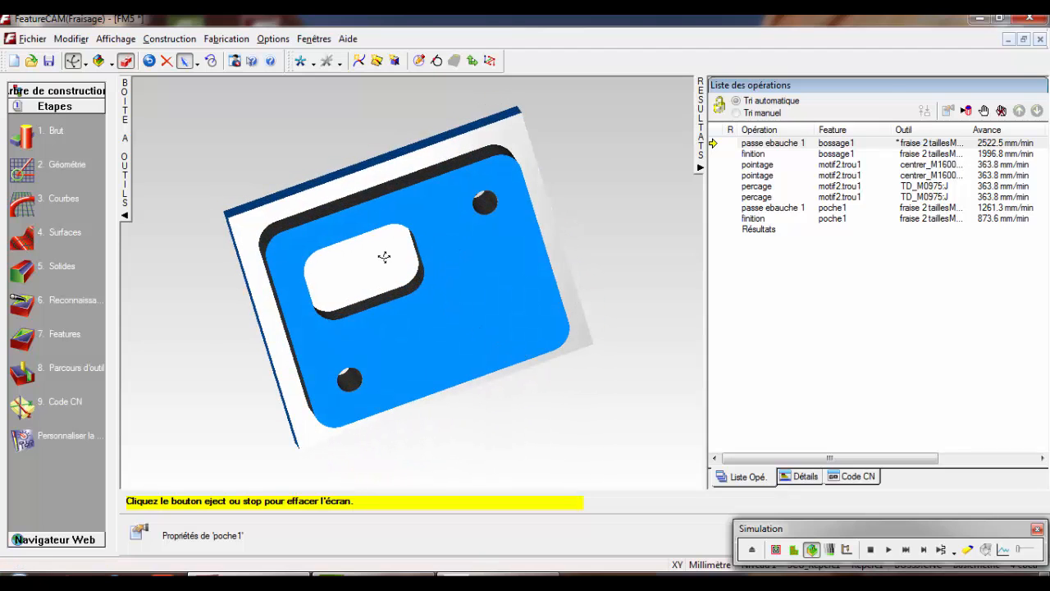
drag(384, 257, 335, 204)
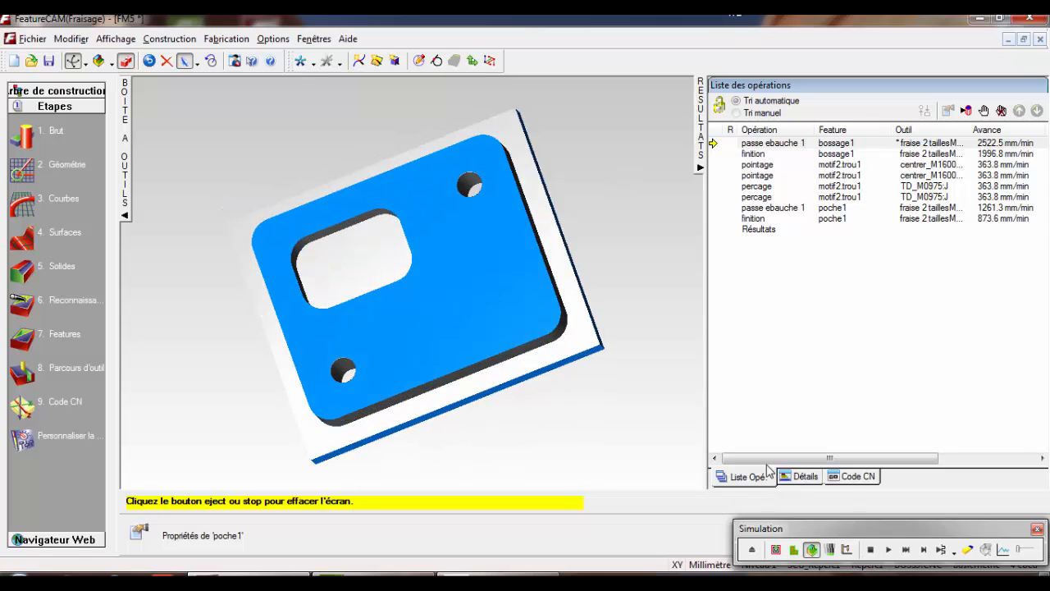
drag(339, 283, 398, 251)
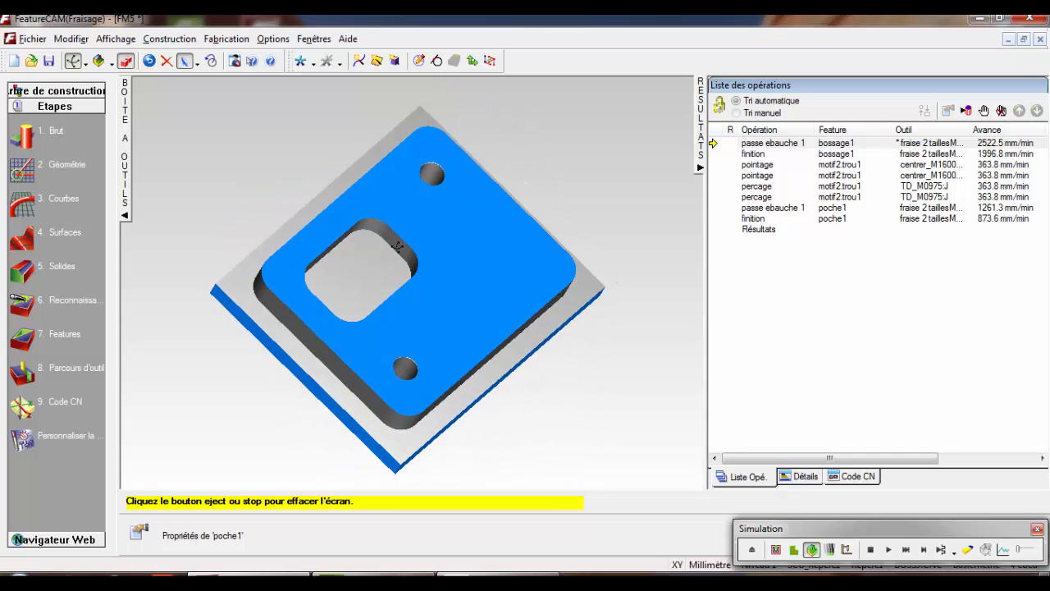